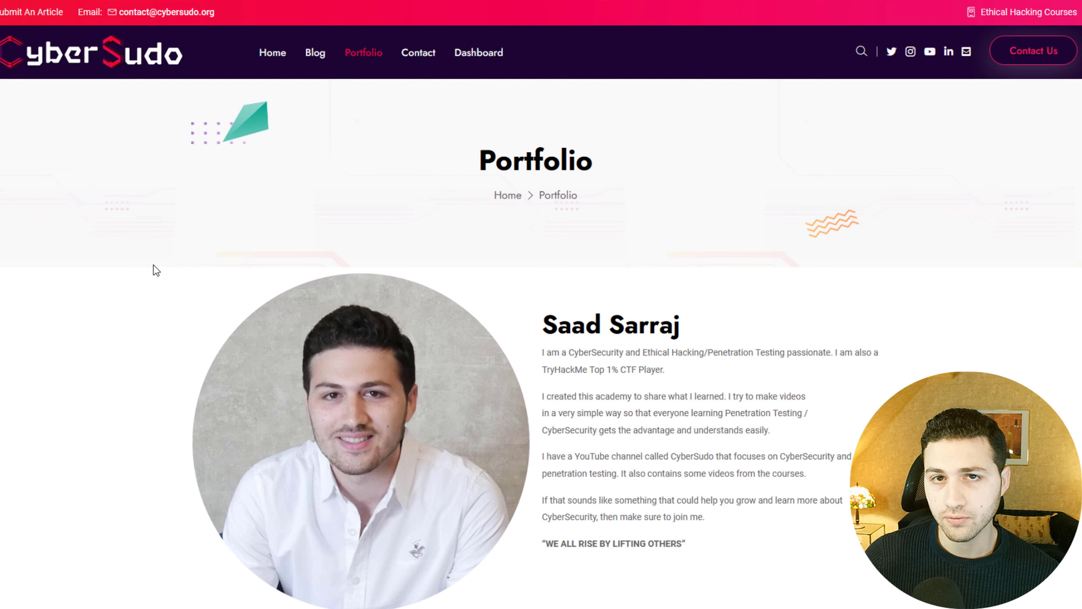
Run a Google reverse image search on the portrait photo using Search by Image
right_click(321, 363)
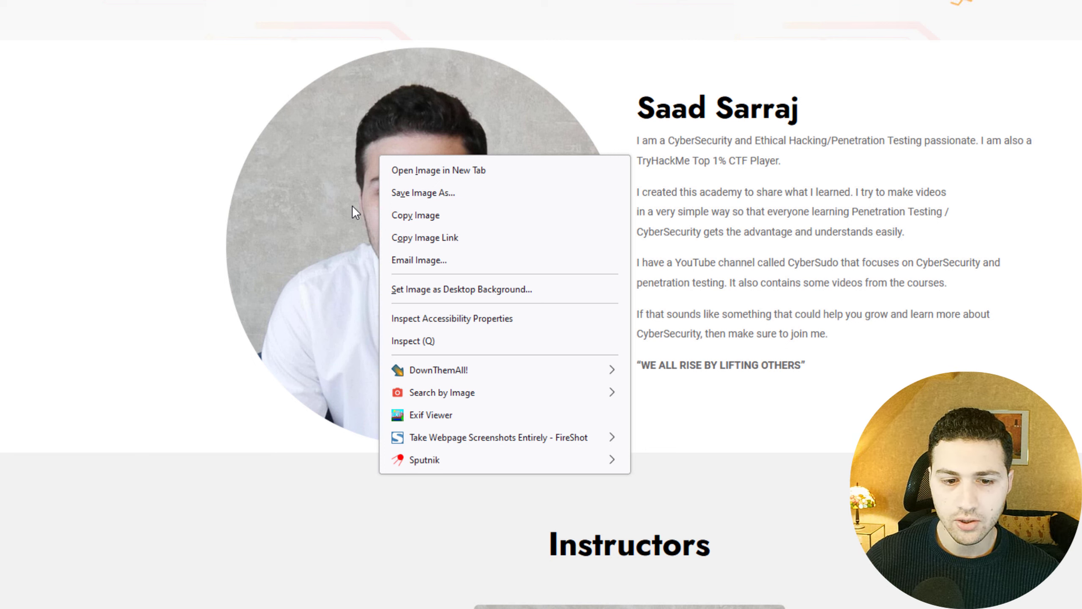
mouse_move(469, 386)
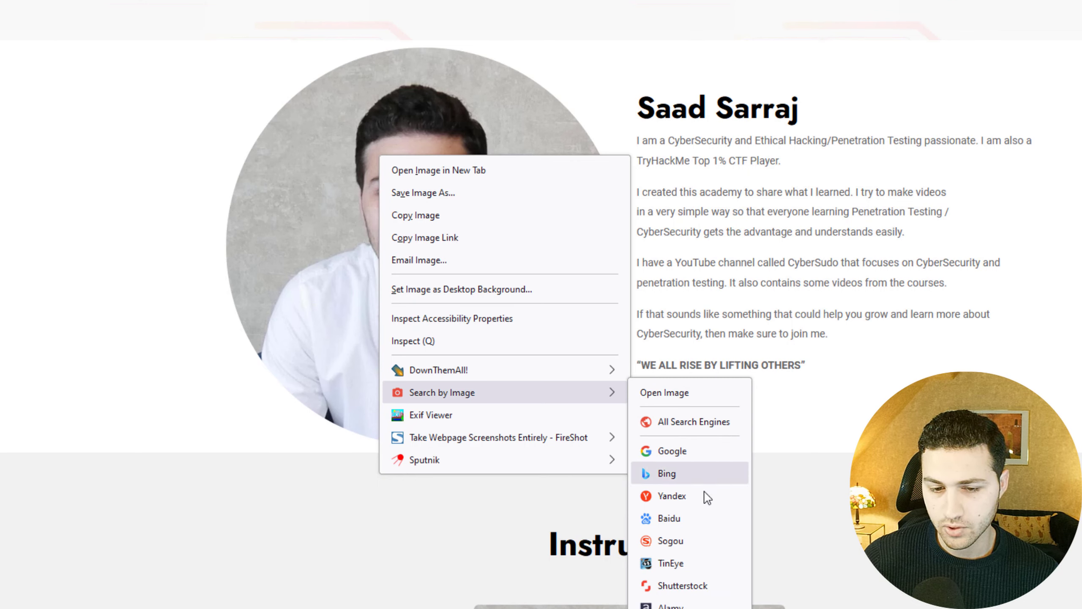
key("Up")
left_click(705, 457)
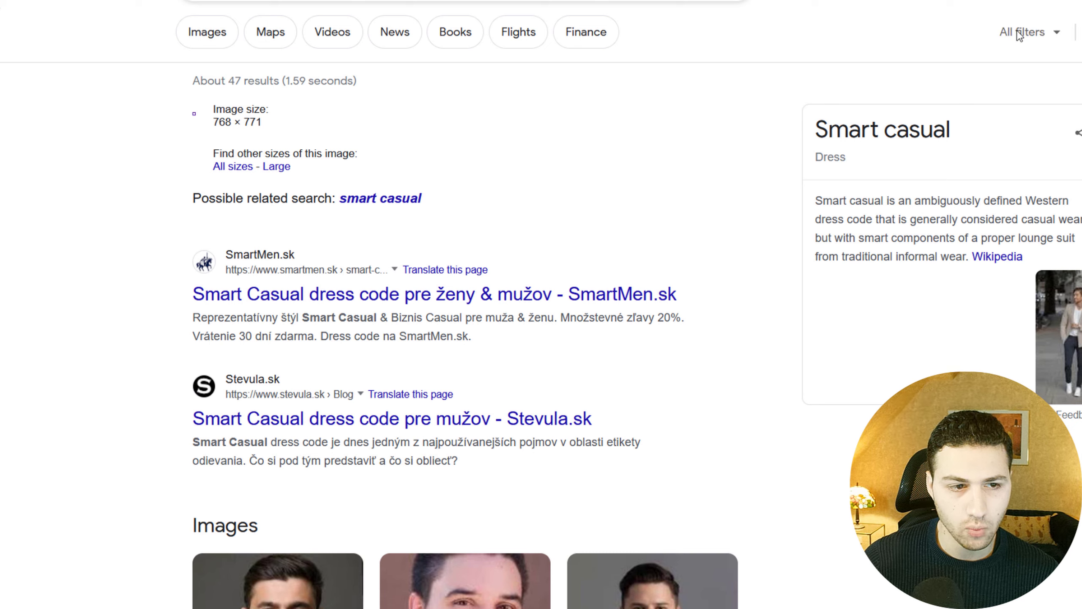
Scroll the Google reverse image results down to the pages matching the portrait
scroll(1018, 36, "down", 5)
scroll(1018, 37, "down", 8)
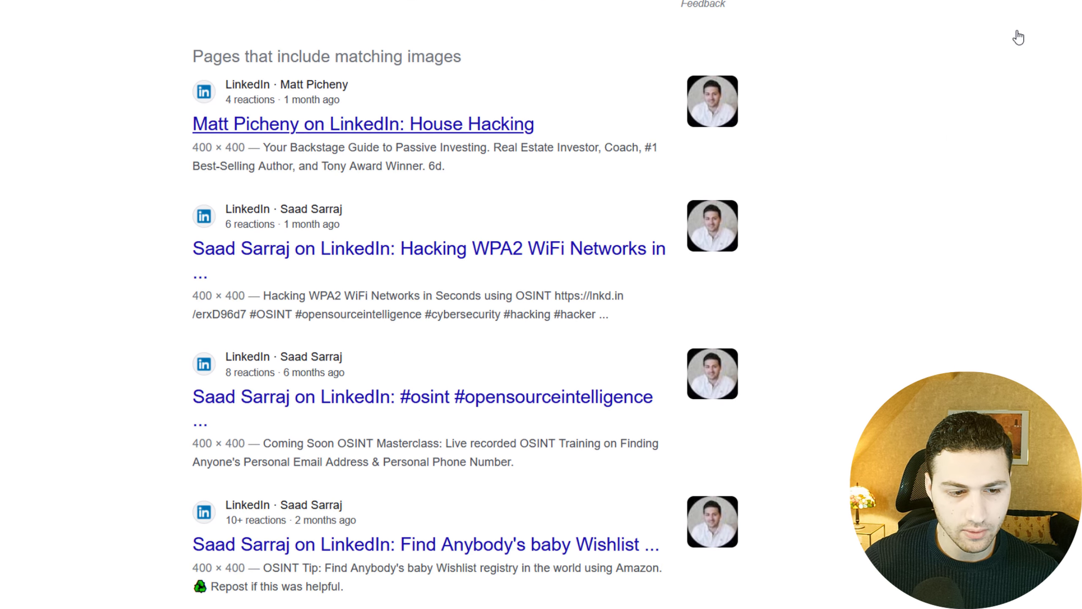
scroll(1018, 38, "down", 1)
scroll(889, 135, "down", 10)
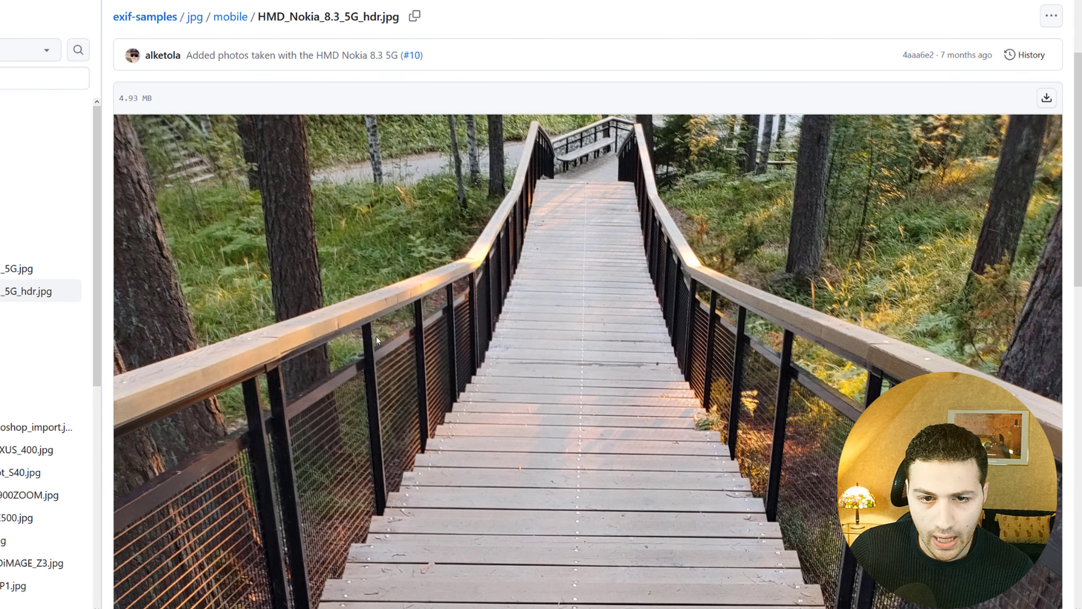
View the HMD_Nokia_8.3_5G_hdr.jpg boardwalk photo's metadata in Exif Viewer
scroll(382, 312, "down", 2)
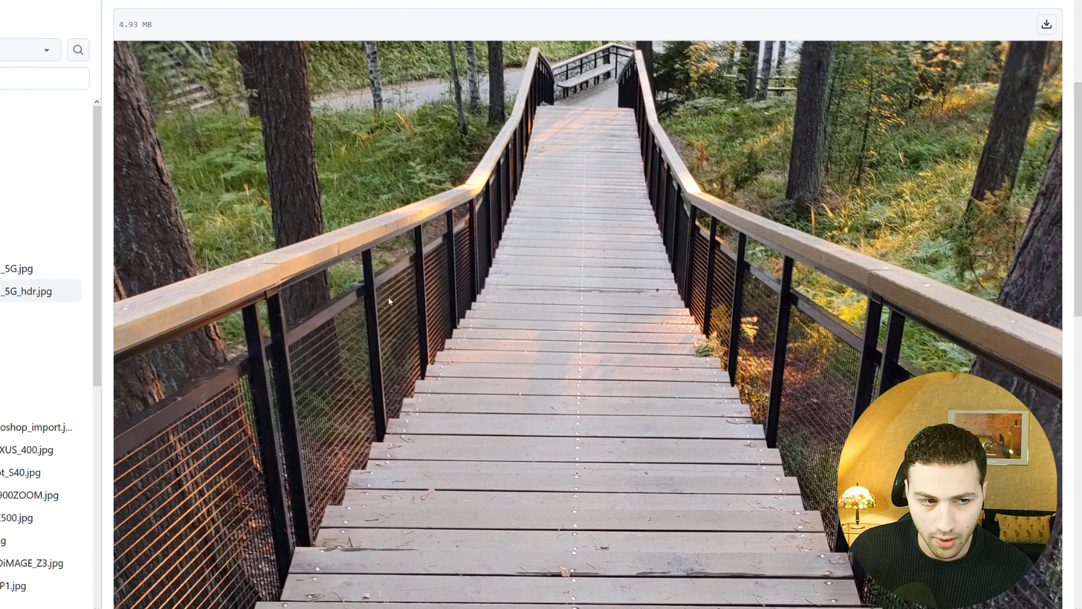
scroll(388, 299, "down", 3)
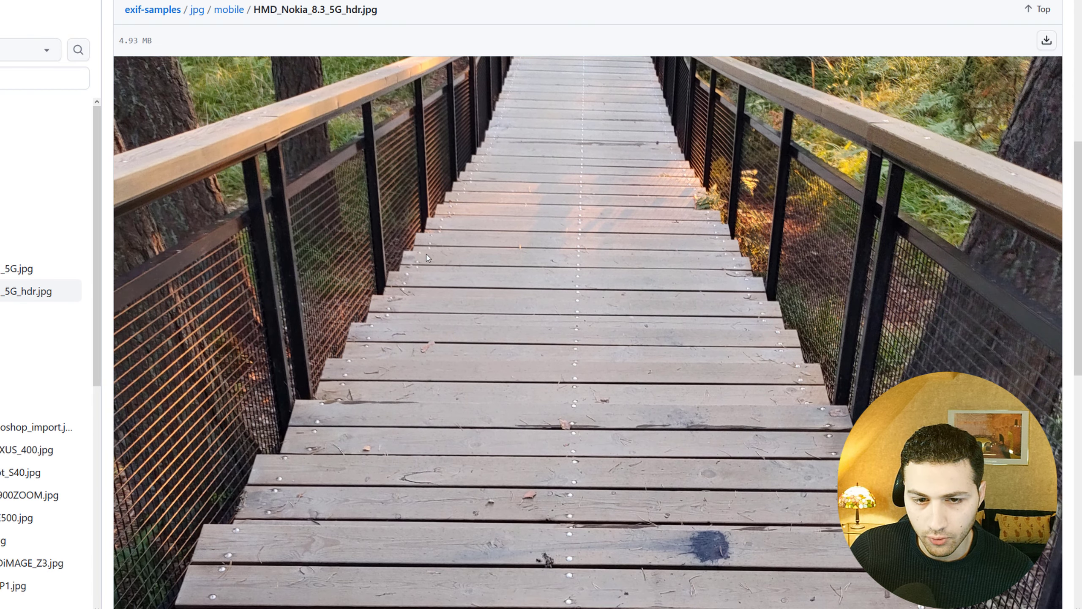
scroll(428, 257, "down", 2)
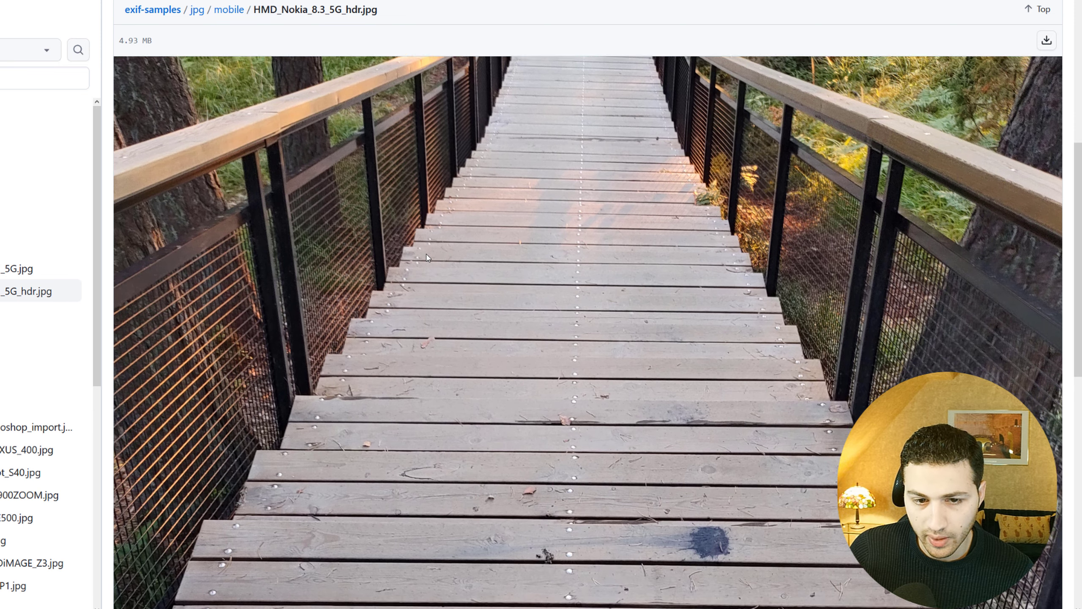
right_click(452, 158)
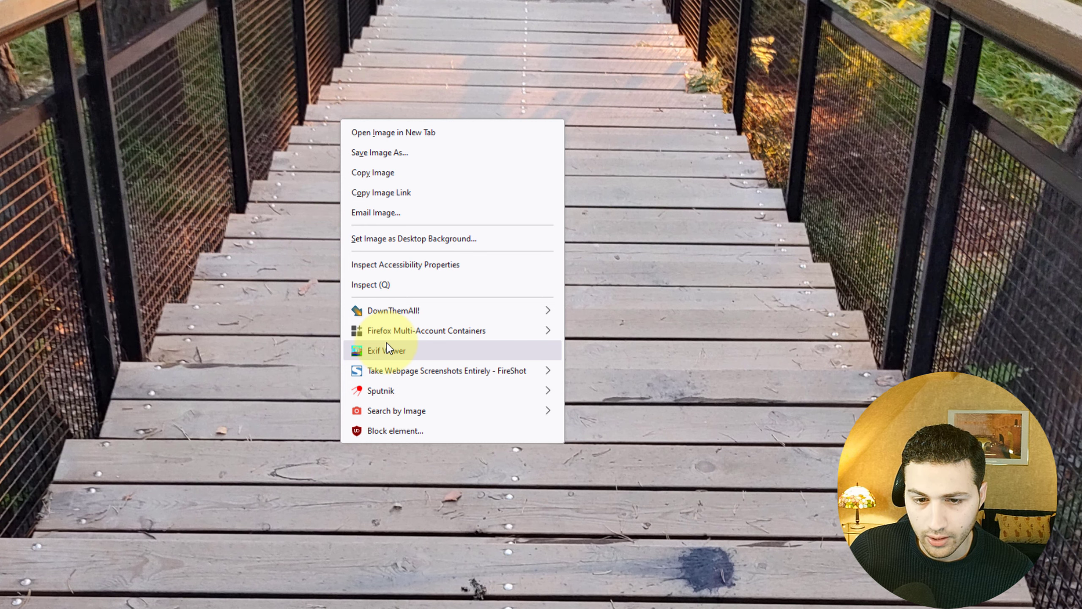
left_click(421, 356)
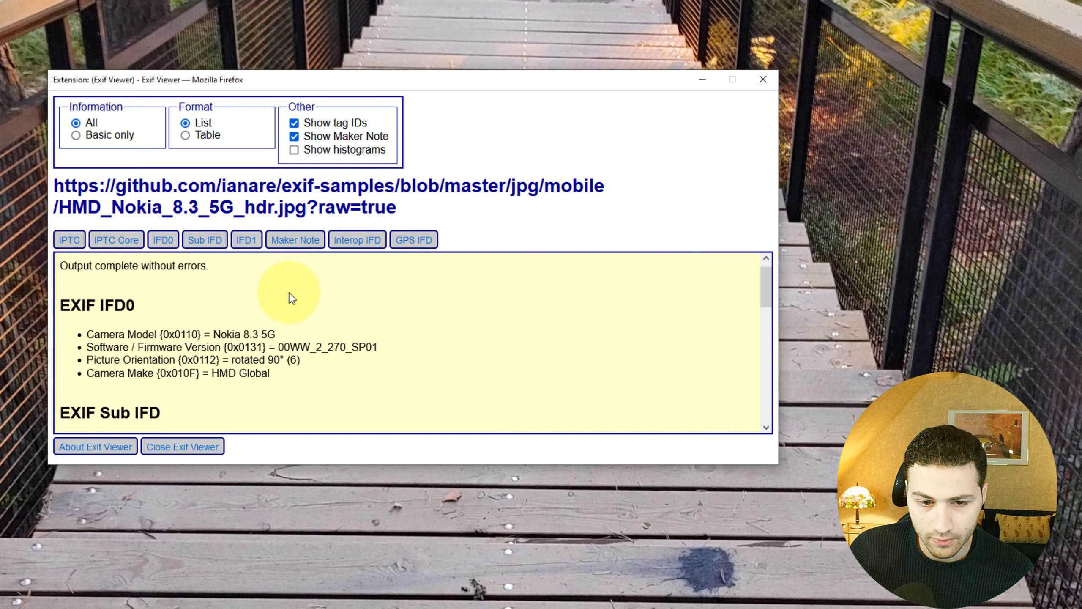
Enlarge the Exif Viewer window and scroll down to the GPS IFD details
scroll(290, 294, "down", 1)
left_click_drag(447, 72, 446, 7)
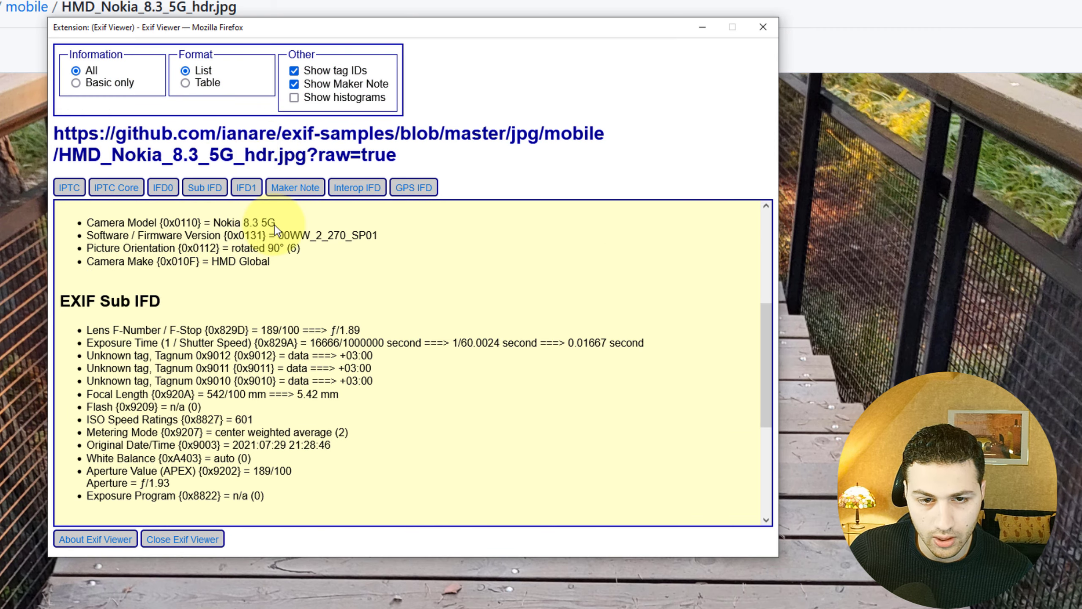
scroll(236, 273, "down", 2)
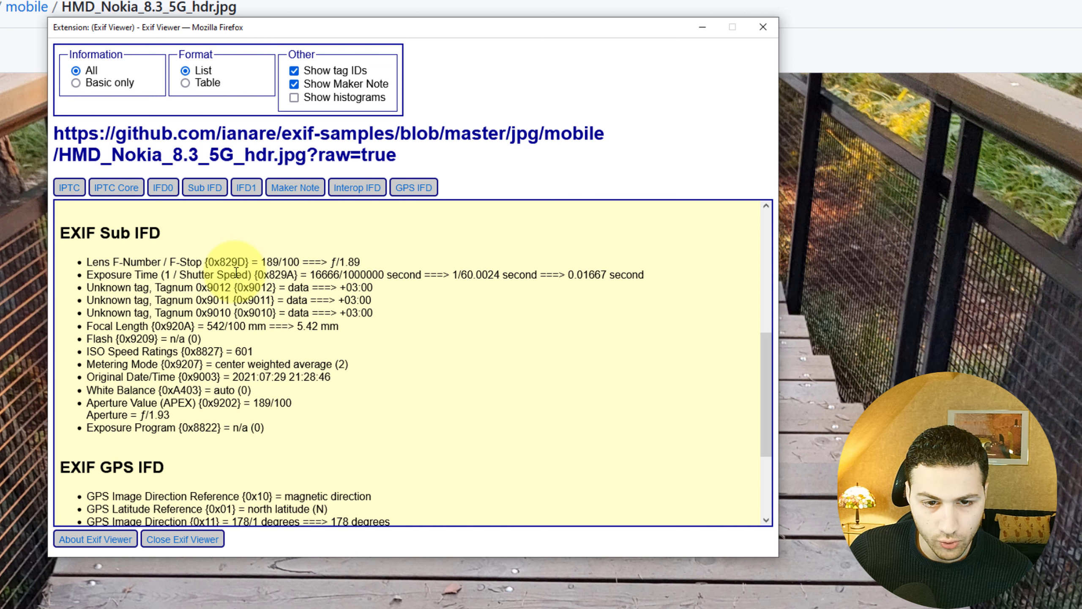
scroll(235, 273, "down", 4)
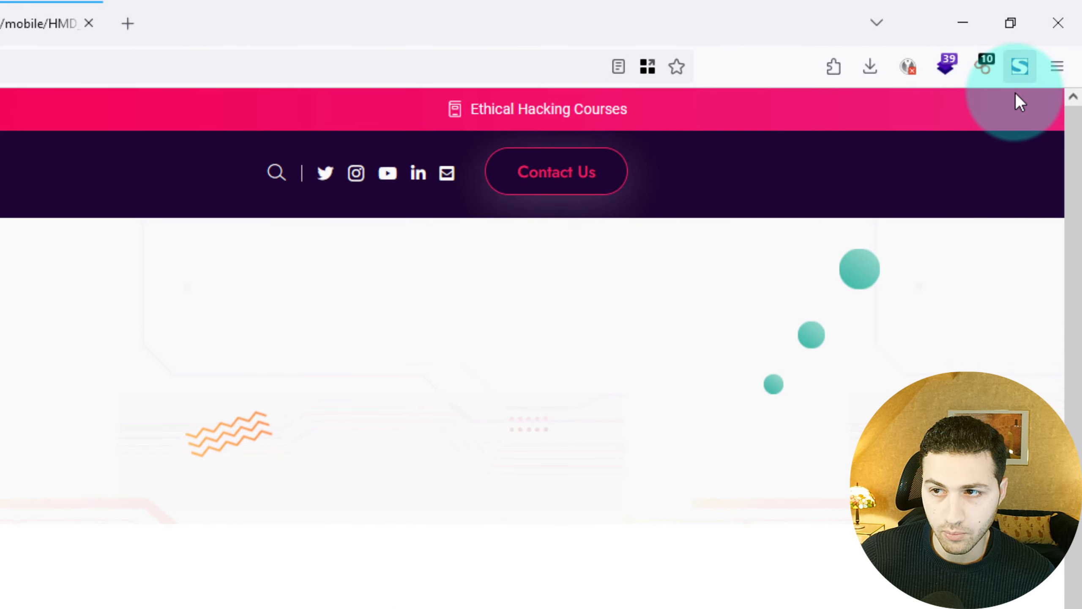
Capture the entire CyberSudo Portfolio page with FireShot and show its PDF save options
right_click(1012, 73)
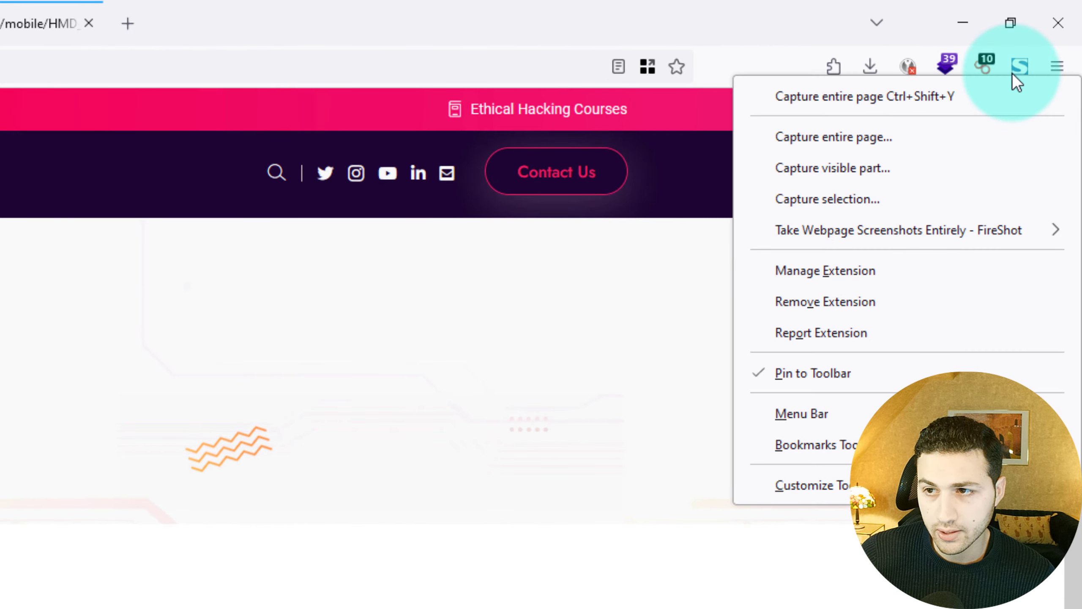
left_click(925, 100)
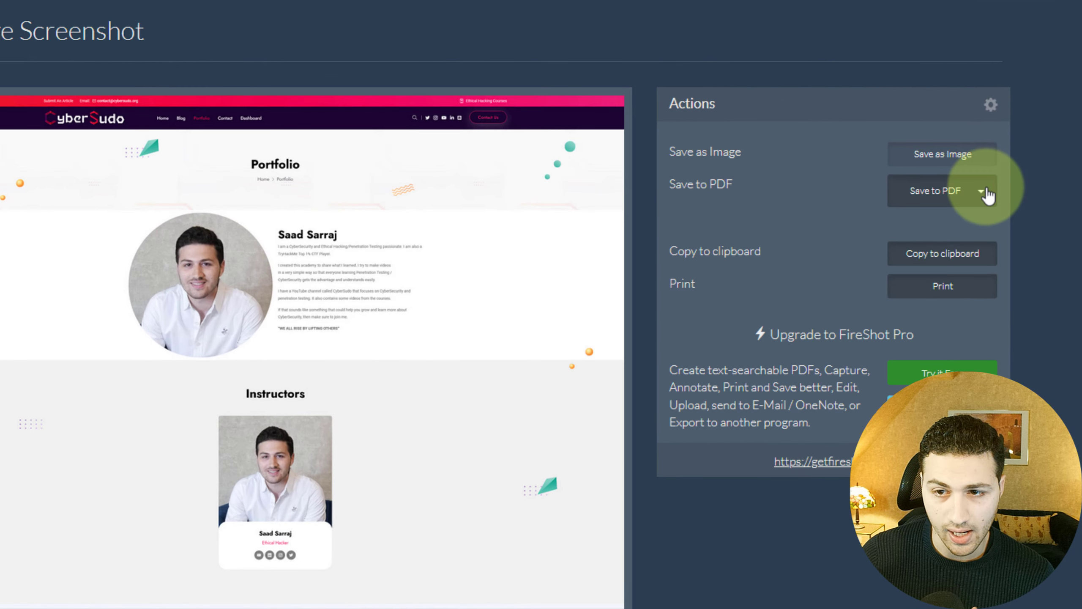
left_click(801, 154)
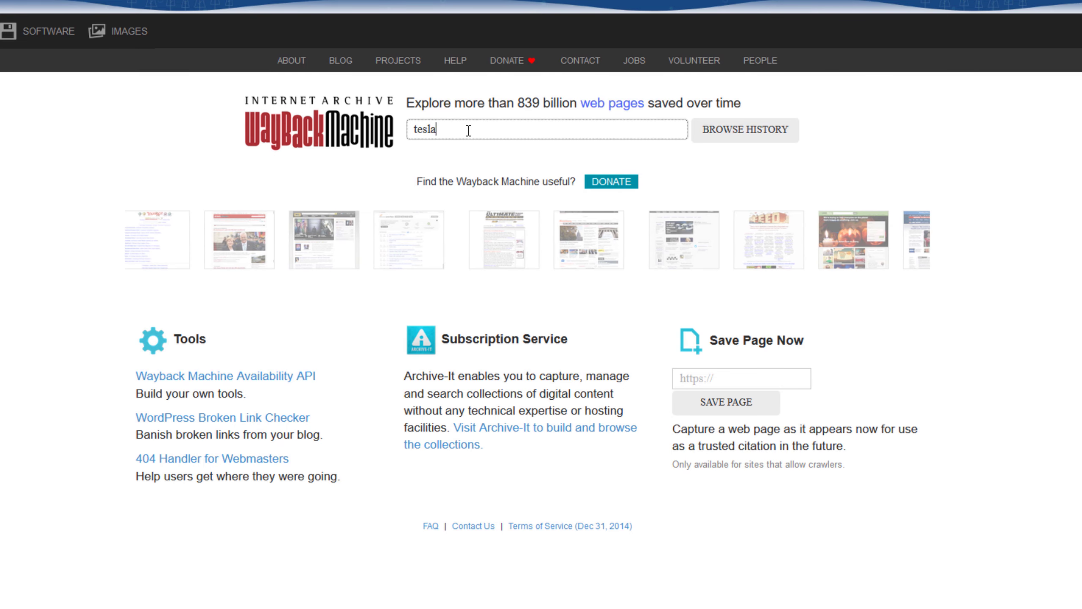
Search the Wayback Machine for tesla.com and view its 2023 captures
type(".com")
key("Return")
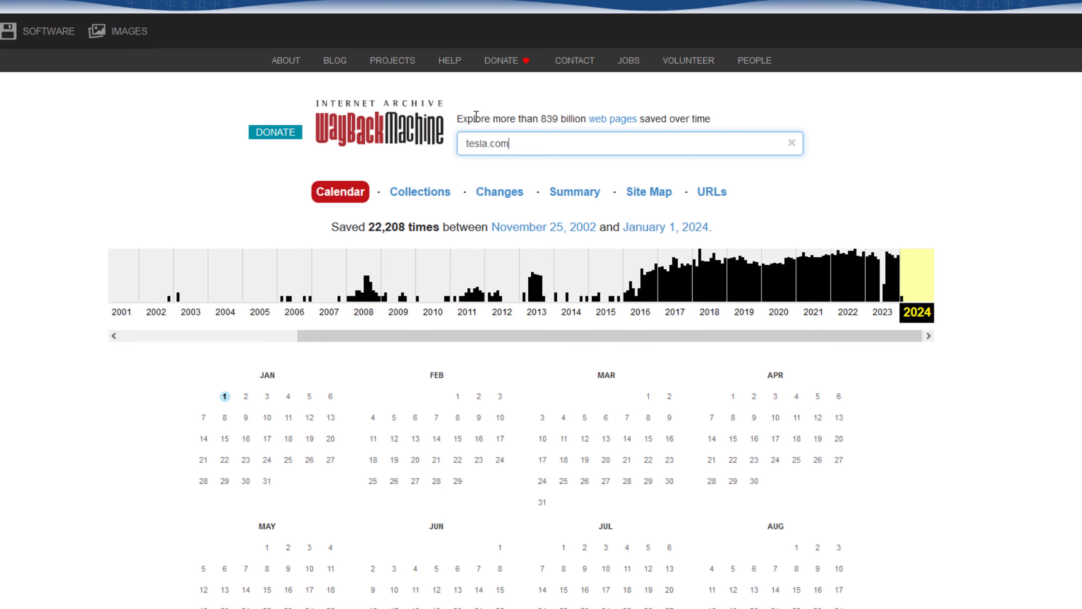
left_click(882, 311)
scroll(838, 251, "down", 3)
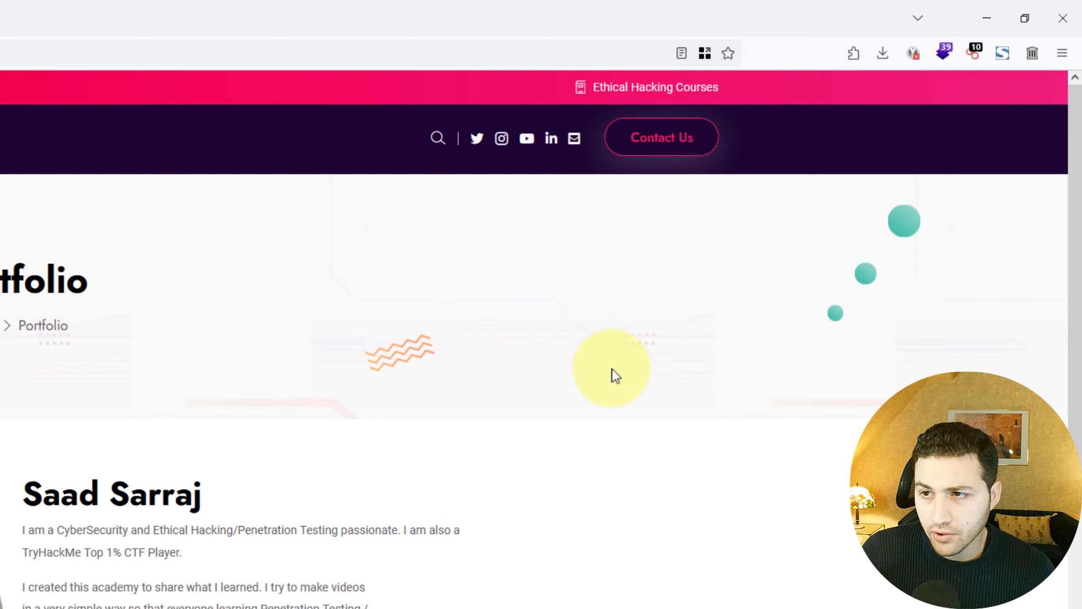
Open tesla.com's capture calendar from the Wayback Machine toolbar icon and browse back to 2003
left_click(1032, 53)
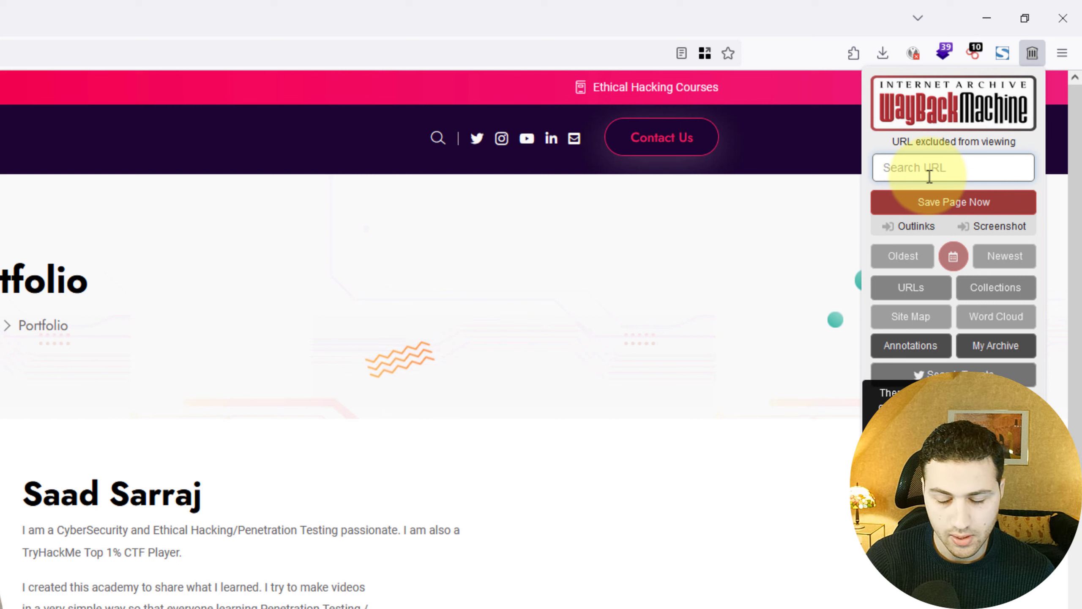
type("tesla")
key("BackSpace")
type("la.com")
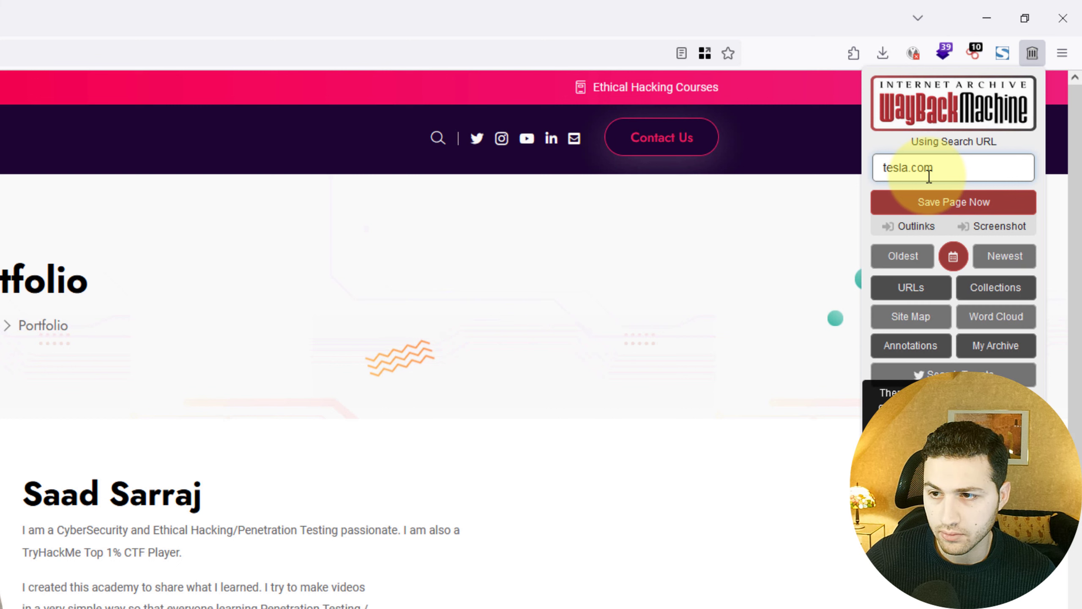
left_click(1002, 152)
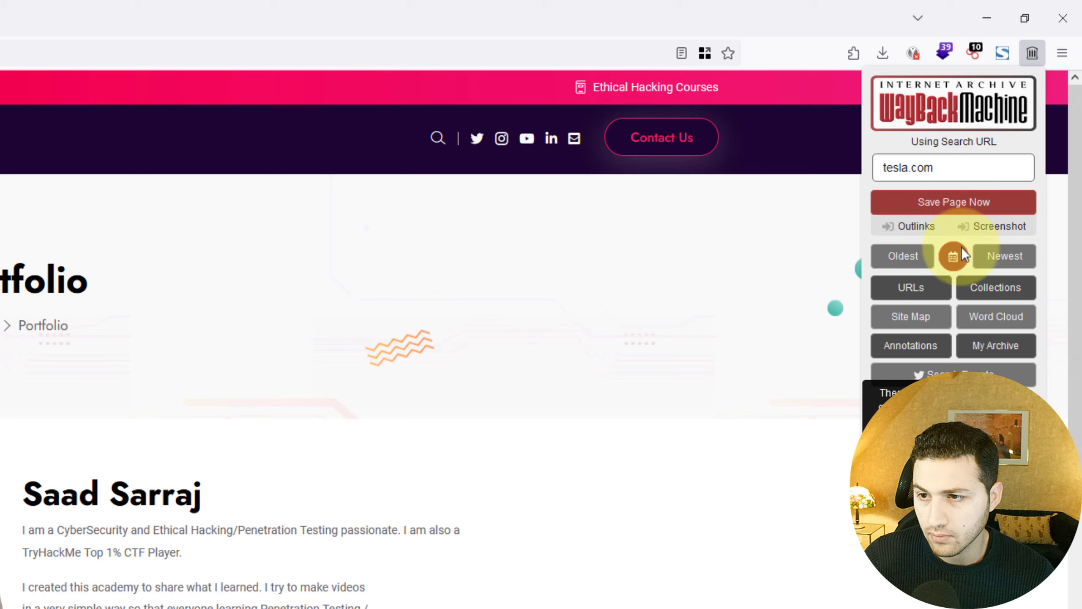
left_click(955, 257)
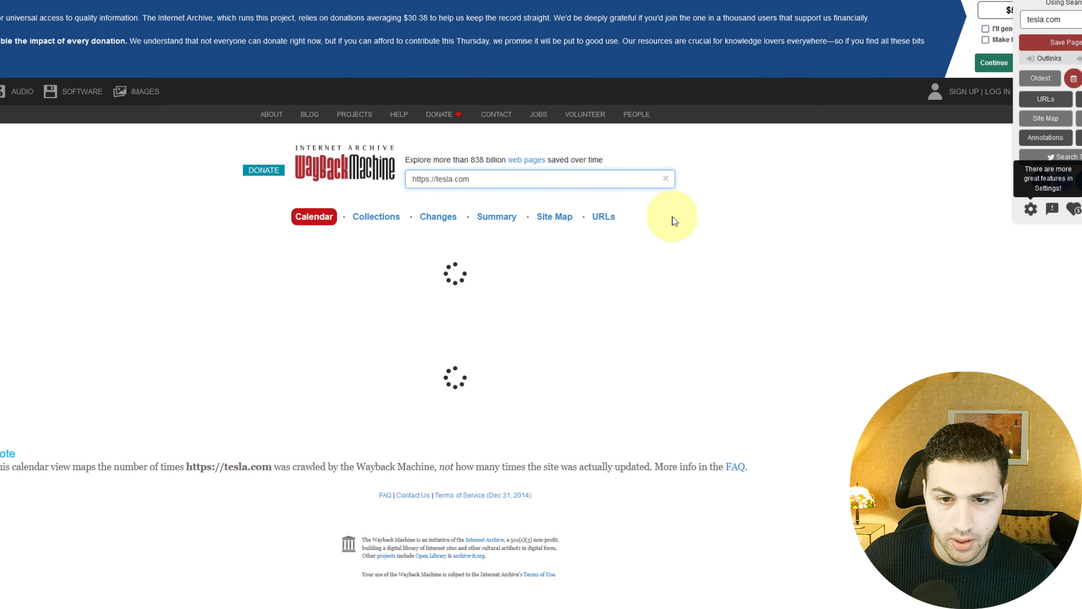
scroll(858, 323, "down", 2)
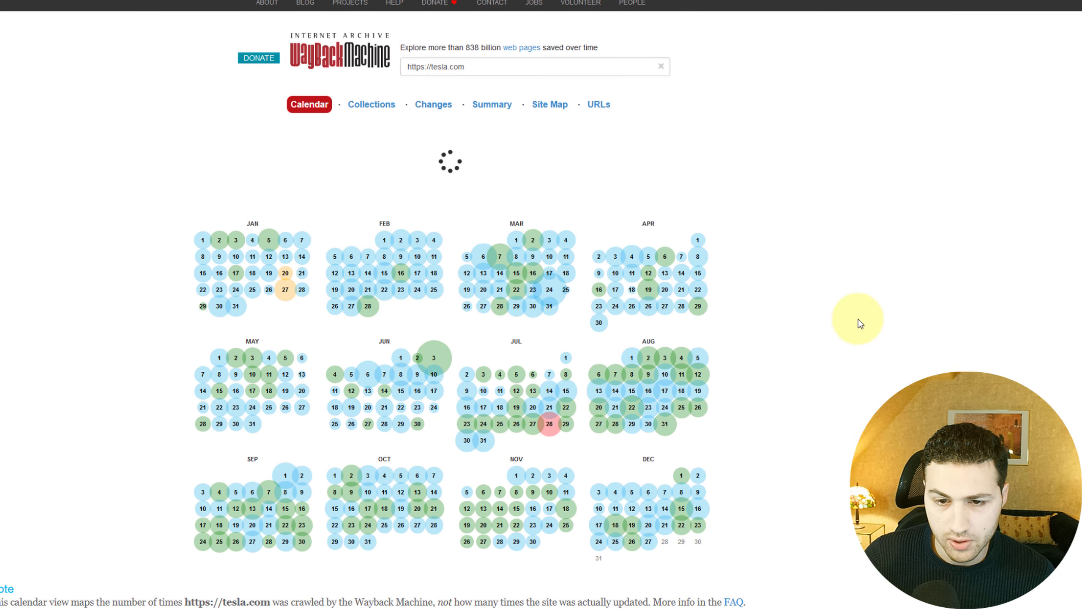
scroll(120, 229, "down", 1)
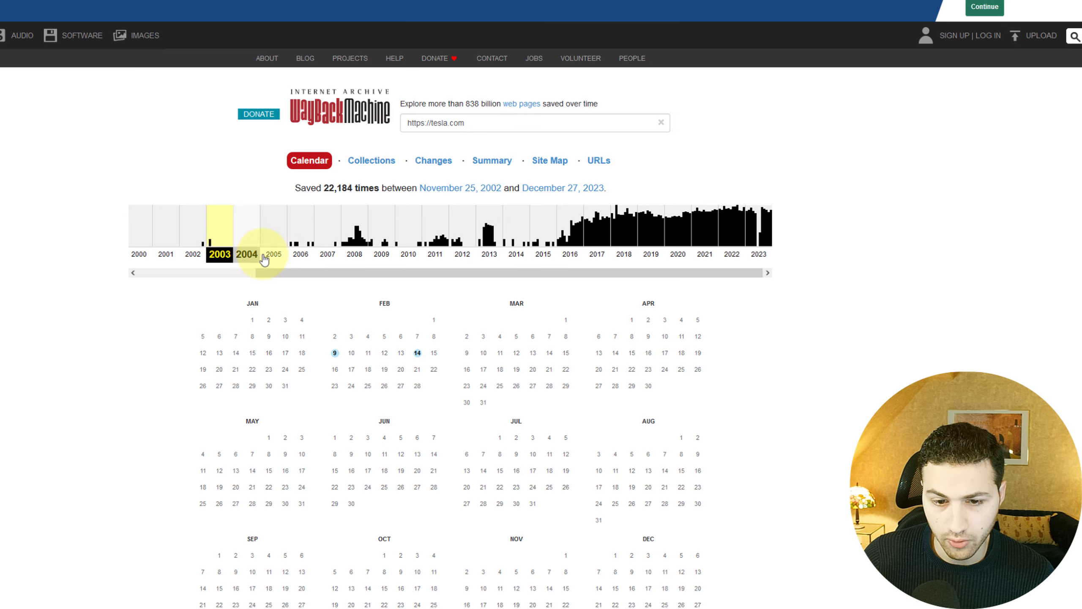
scroll(261, 251, "down", 1)
mouse_move(345, 298)
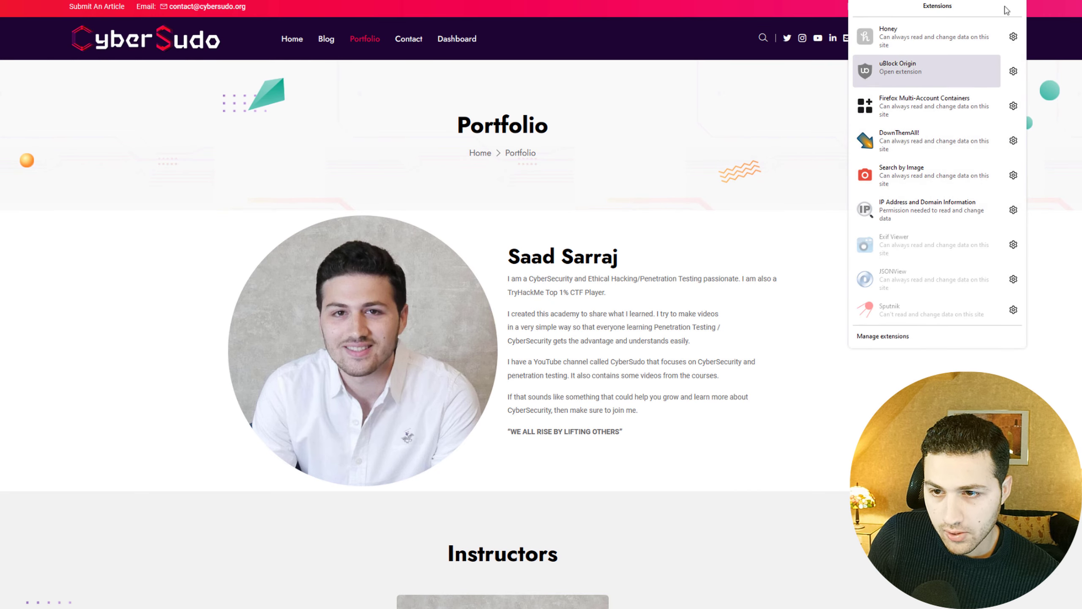
Look up the site's server IP details in DNSlytics, reviewing Hosting and DNSBL
left_click(889, 212)
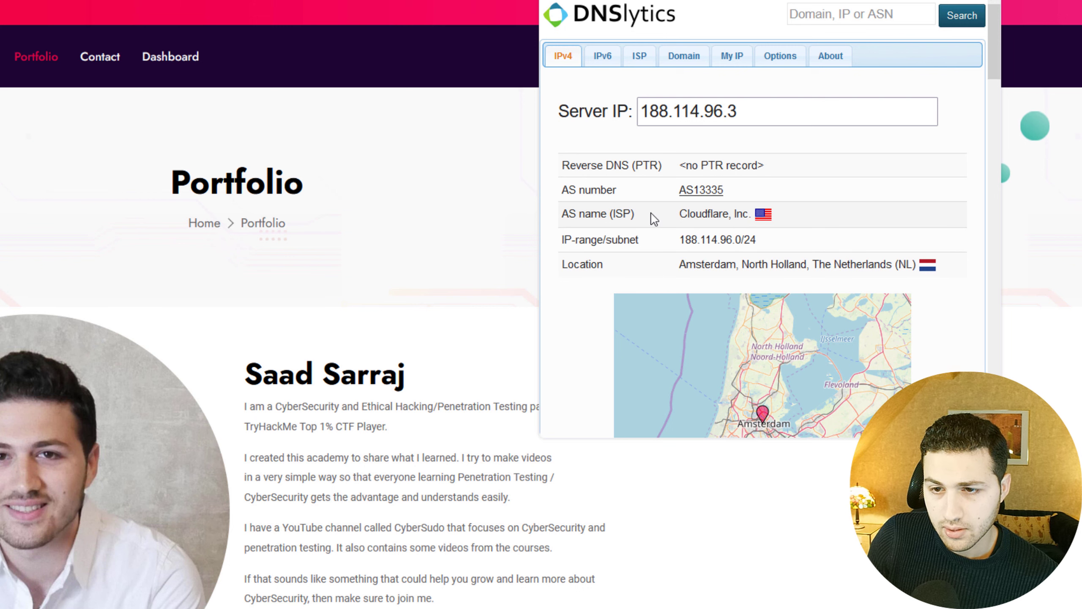
scroll(654, 219, "down", 2)
scroll(619, 222, "down", 5)
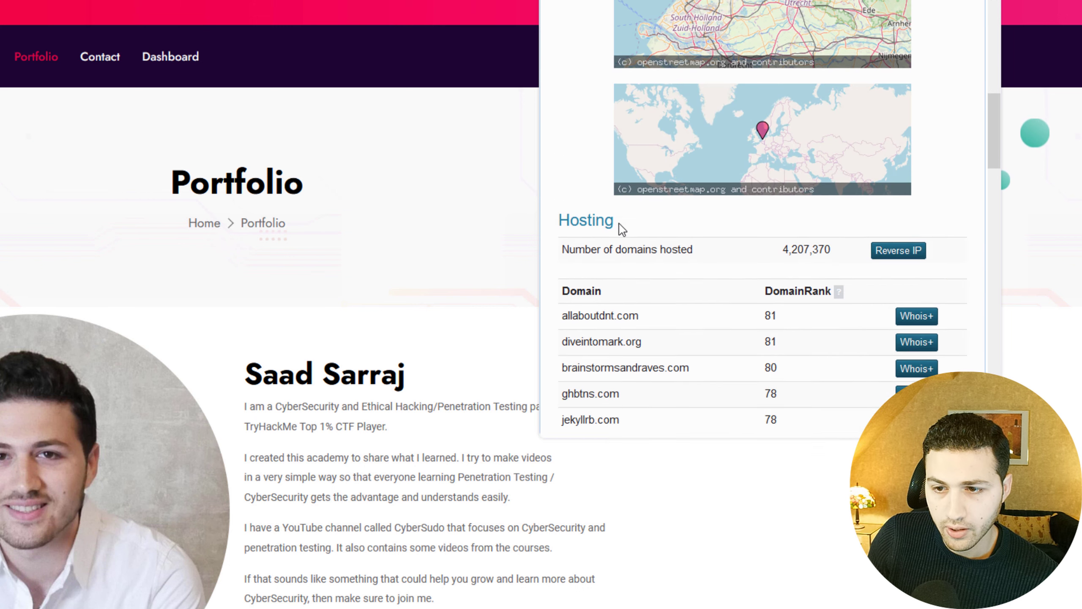
scroll(619, 226, "down", 10)
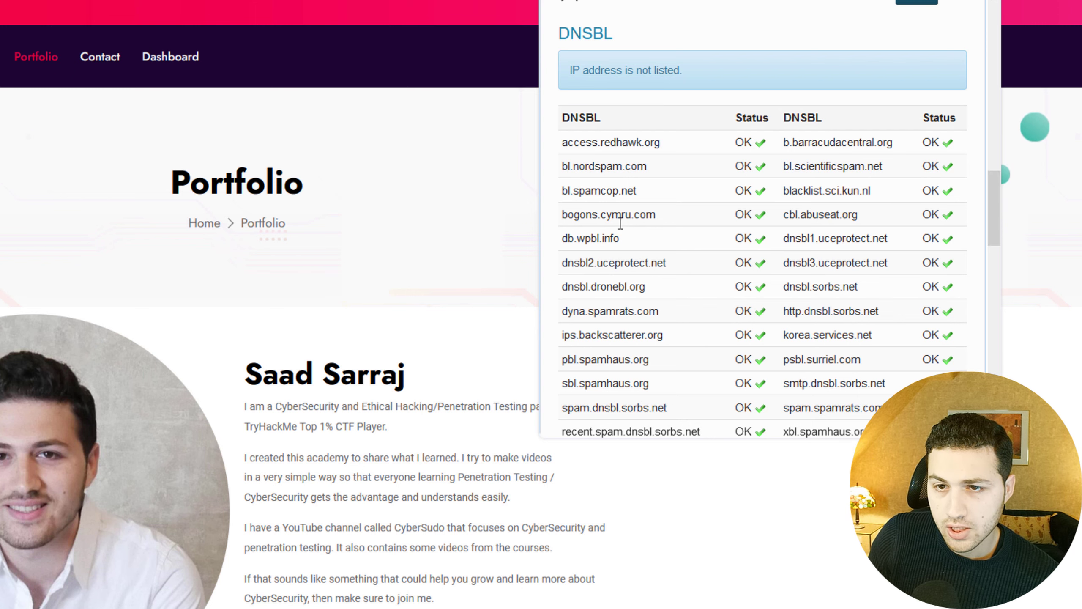
left_click_drag(993, 190, 995, 42)
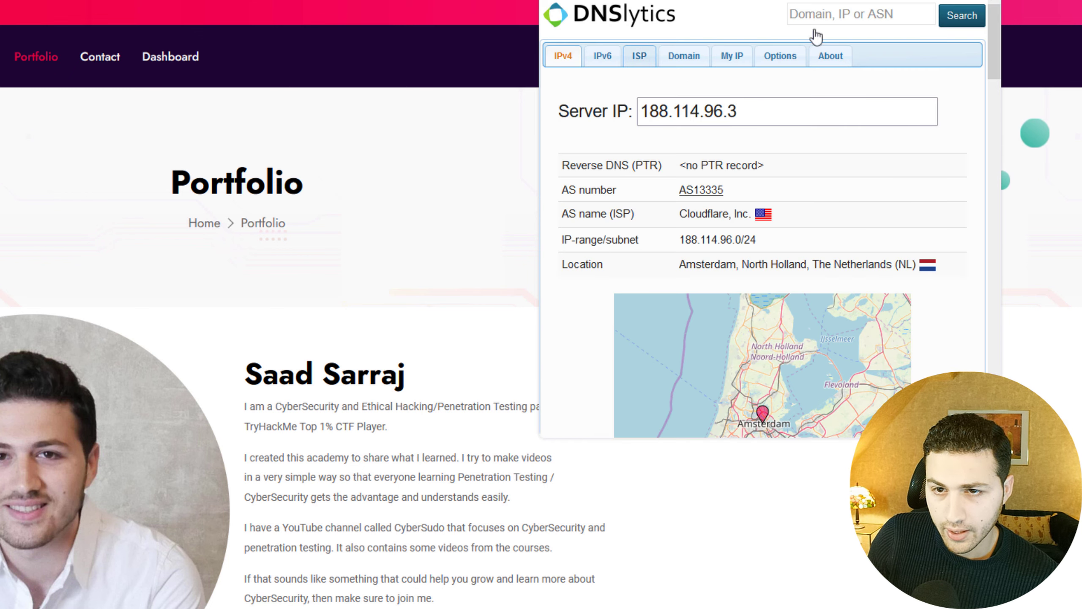
Switch to the Domain report for cybersudo.org and review its DNS records
left_click(610, 59)
left_click(684, 60)
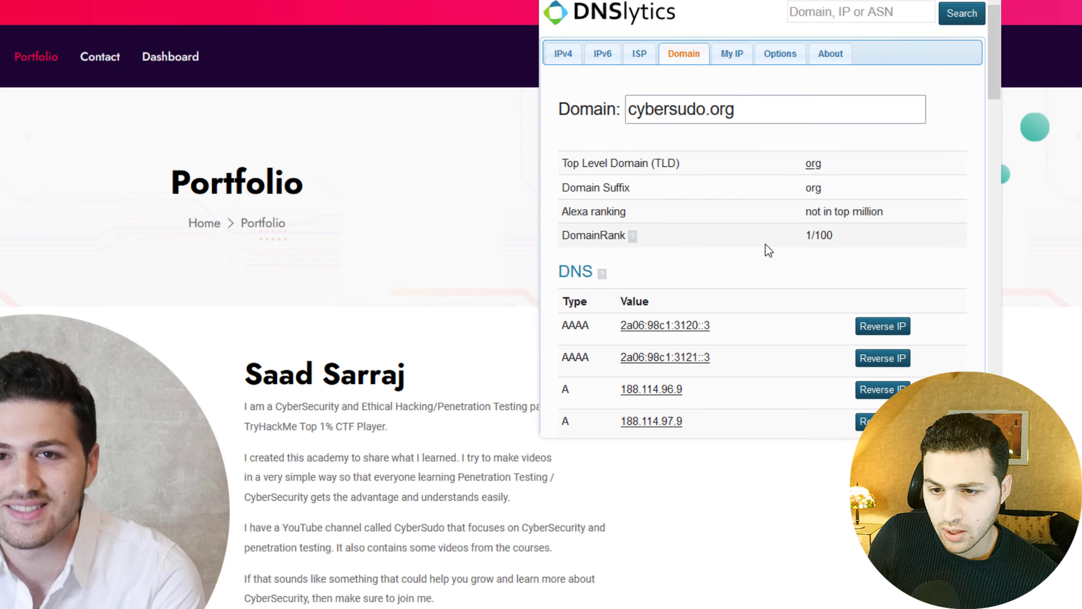
scroll(763, 249, "down", 3)
scroll(700, 157, "down", 3)
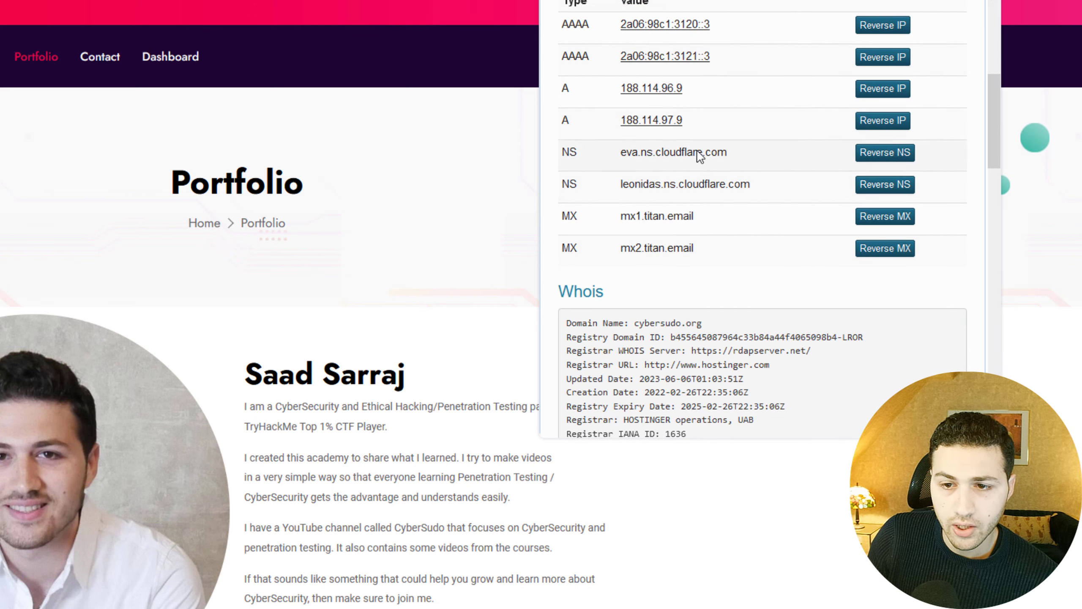
scroll(699, 154, "up", 2)
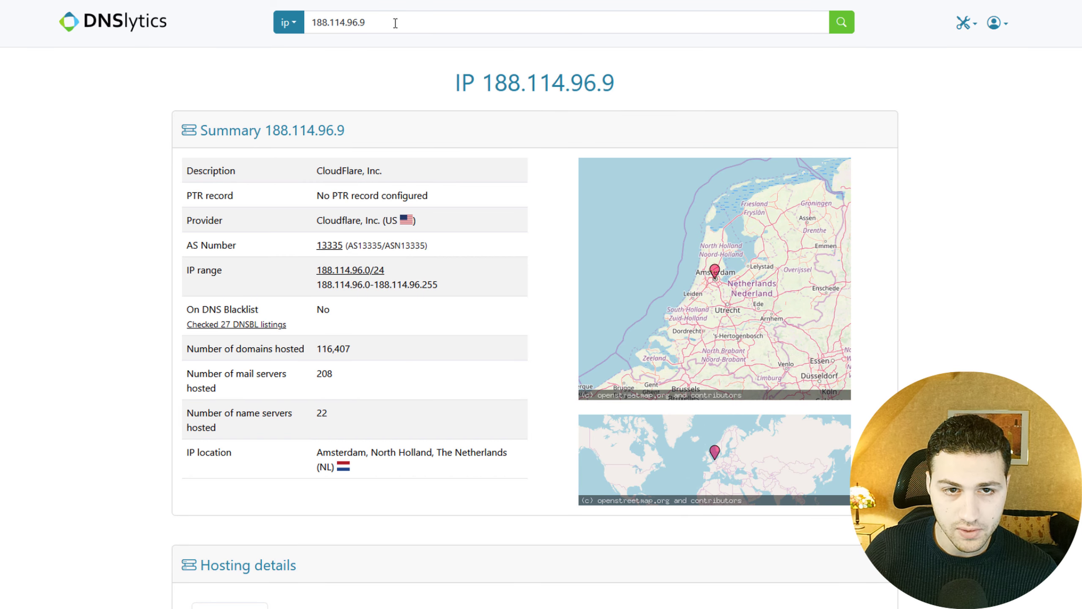
Look up IP 188.114.96.9 on IPinfo through Sputnik and dismiss the feedback prompt
left_click_drag(396, 23, 285, 25)
right_click(326, 19)
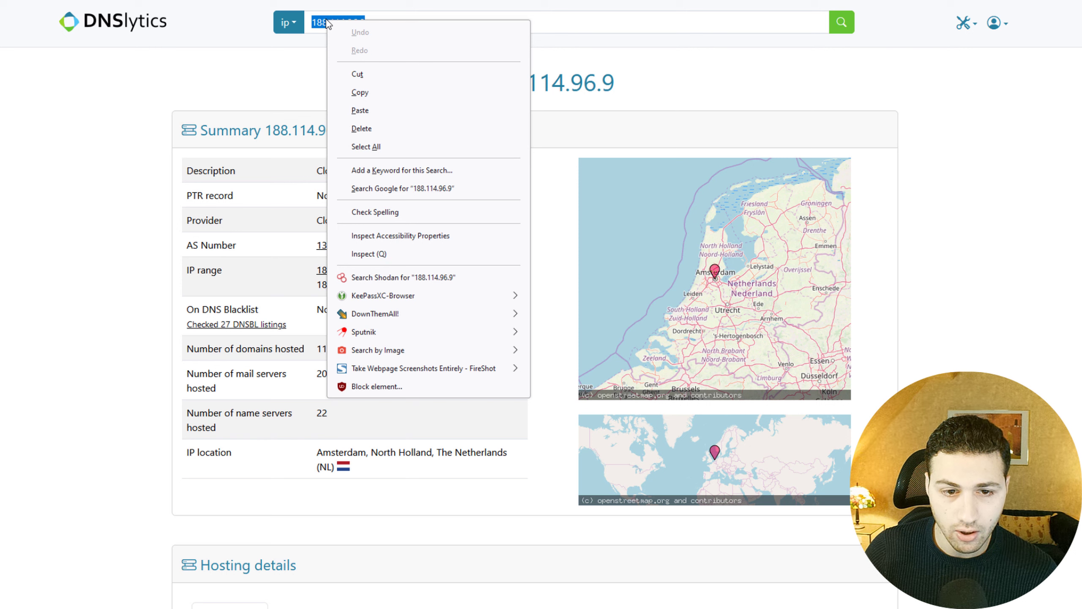
key("s")
key("p")
key("Right")
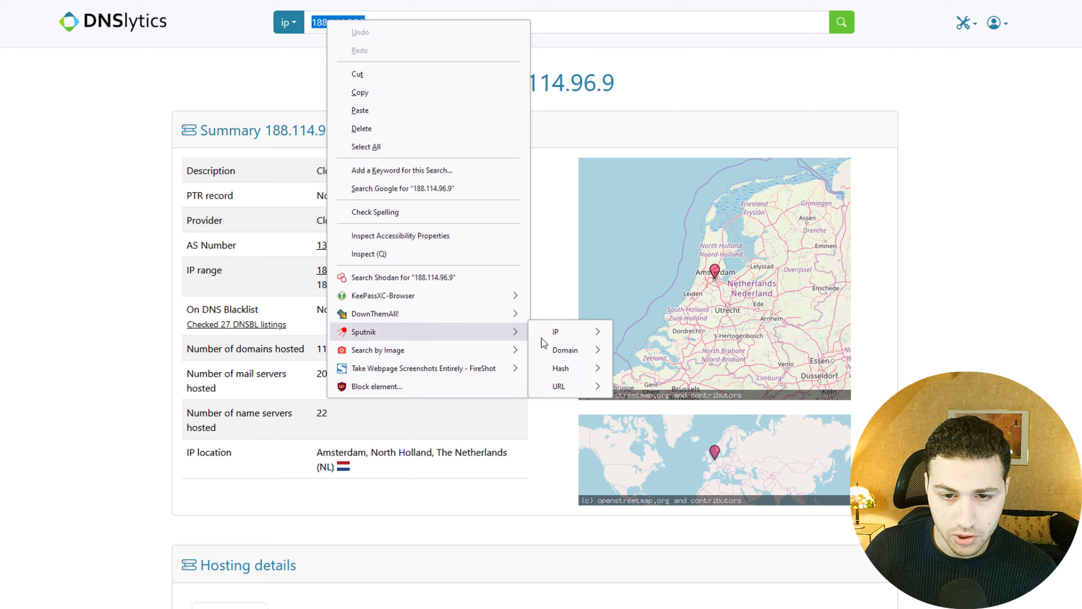
mouse_move(542, 339)
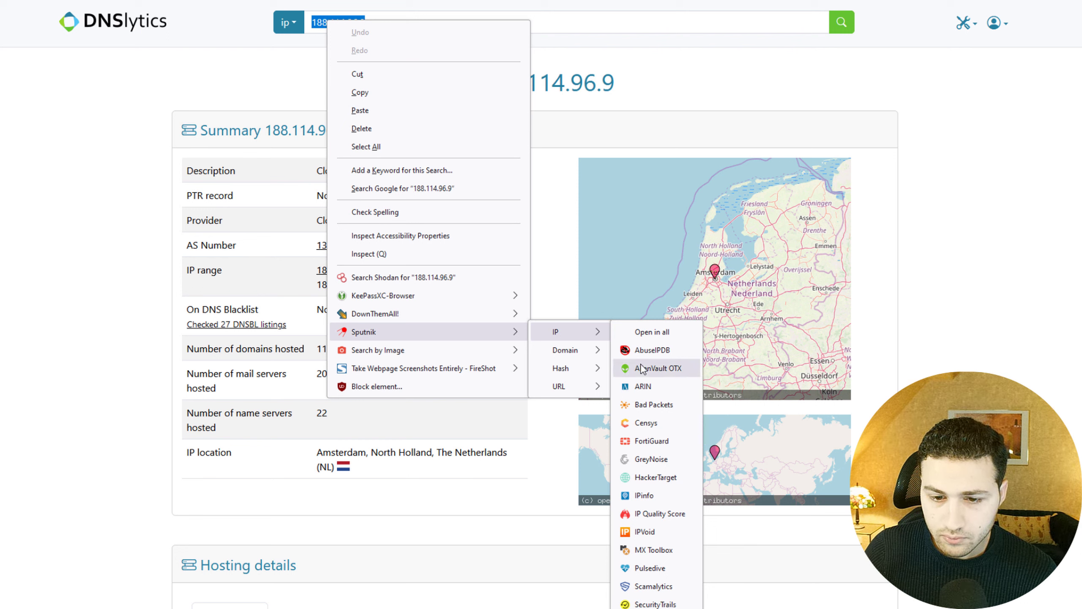
key("Down")
key("Down")
key("Down")
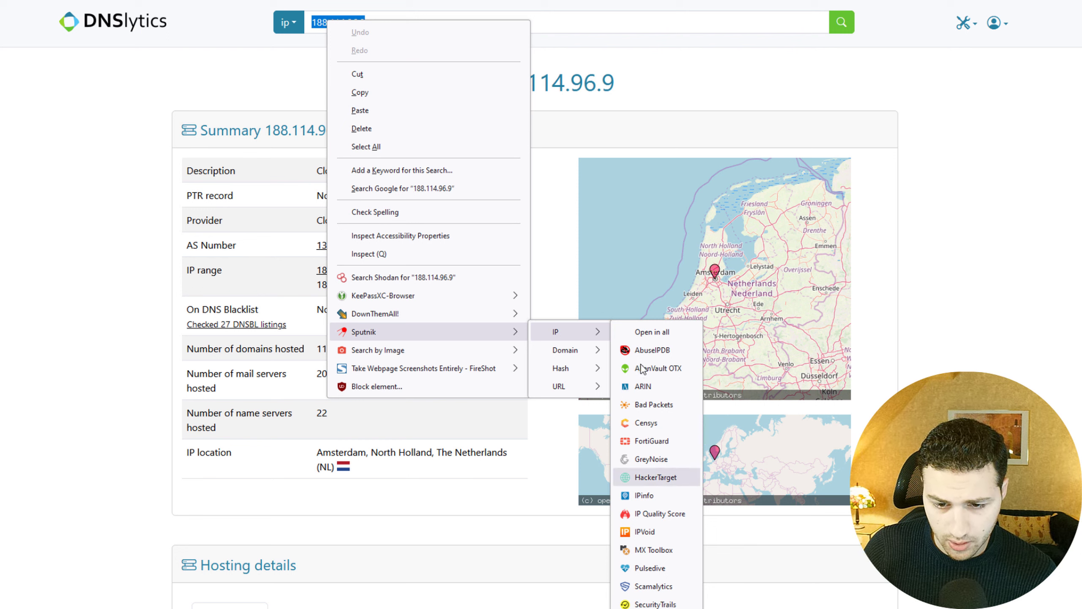
left_click(652, 500)
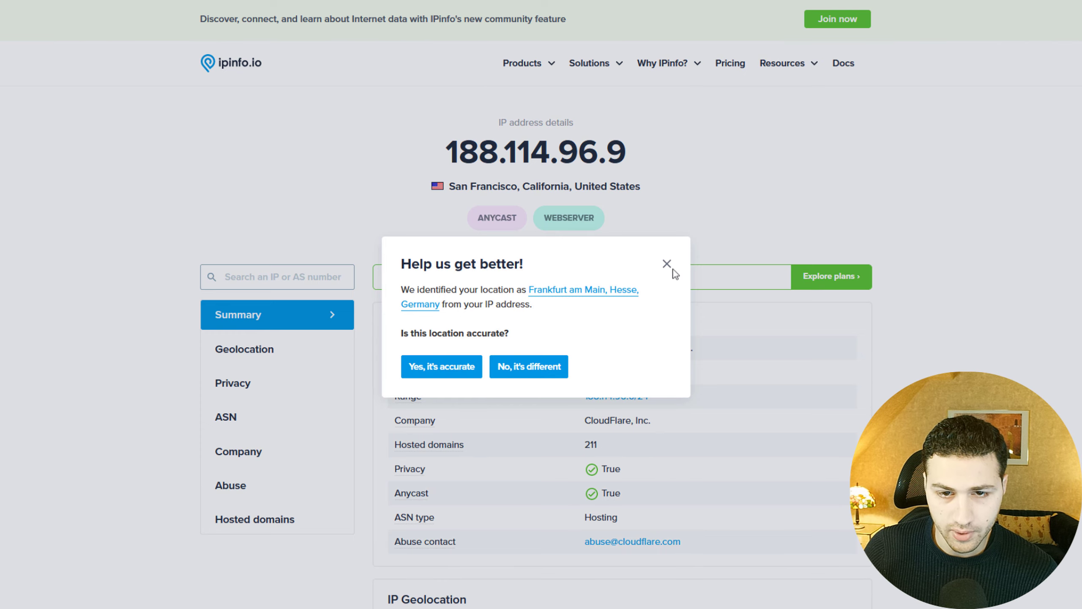
left_click(667, 265)
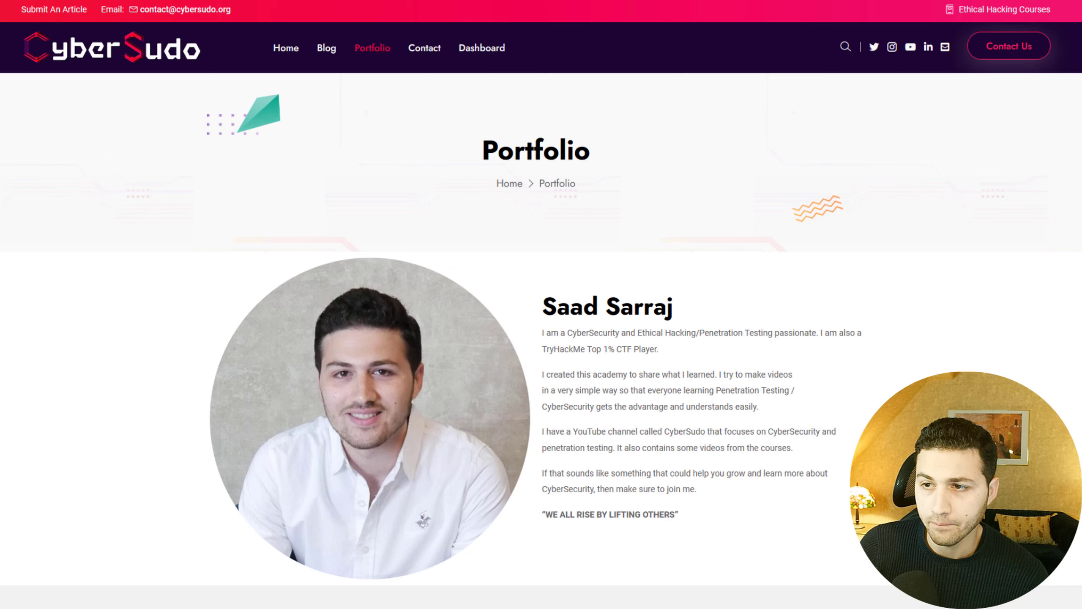
Review Wappalyzer's technology list for CyberSudo (WordPress, PHP, Cloudflare, MySQL, Hostinger), then close it
left_click(1046, 3)
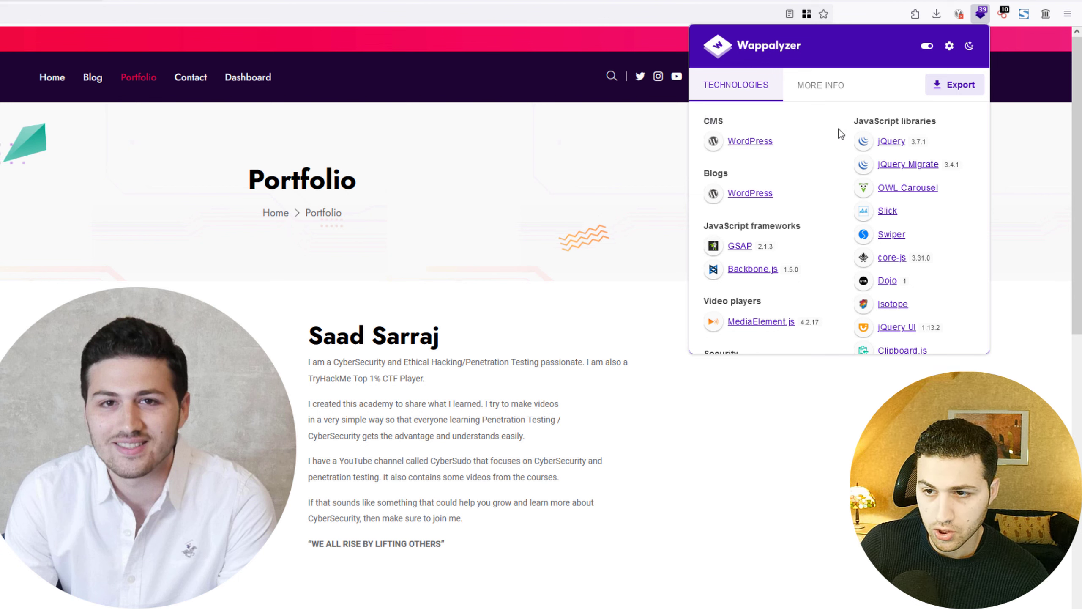
scroll(841, 134, "down", 5)
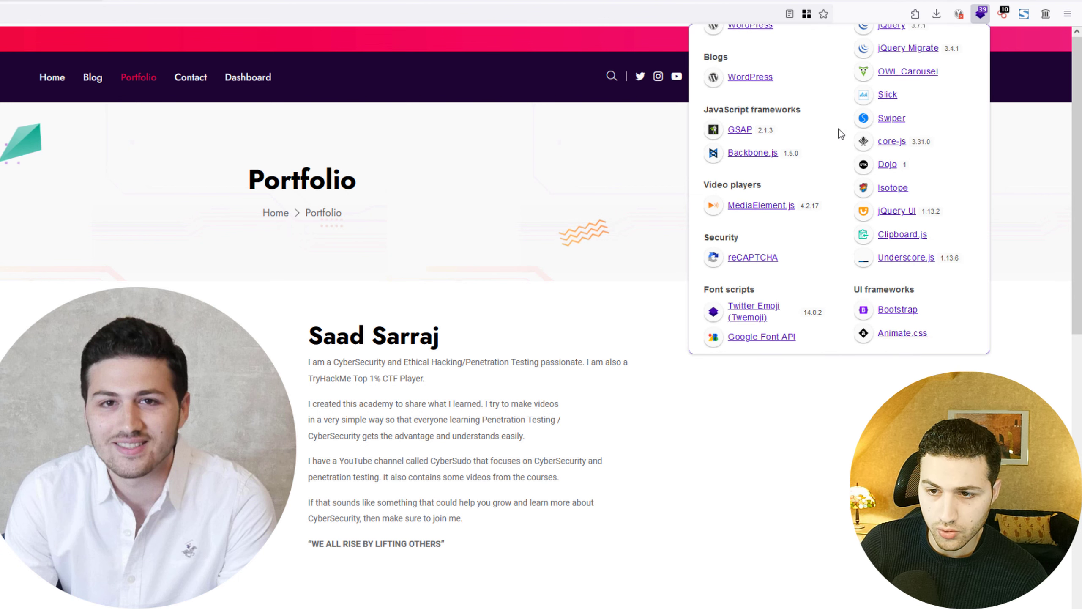
scroll(841, 134, "down", 3)
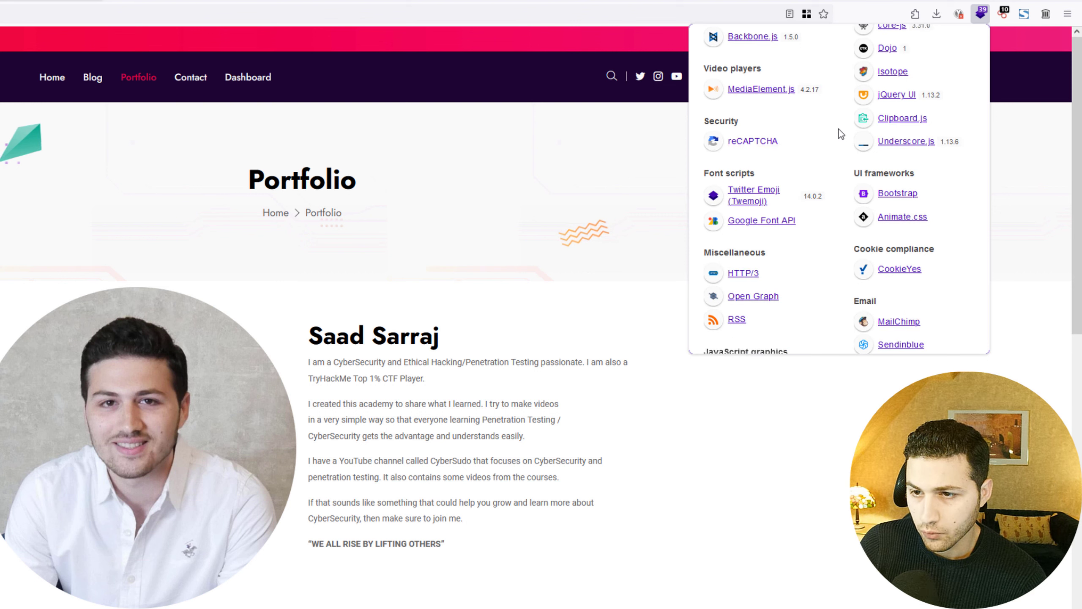
scroll(841, 134, "down", 2)
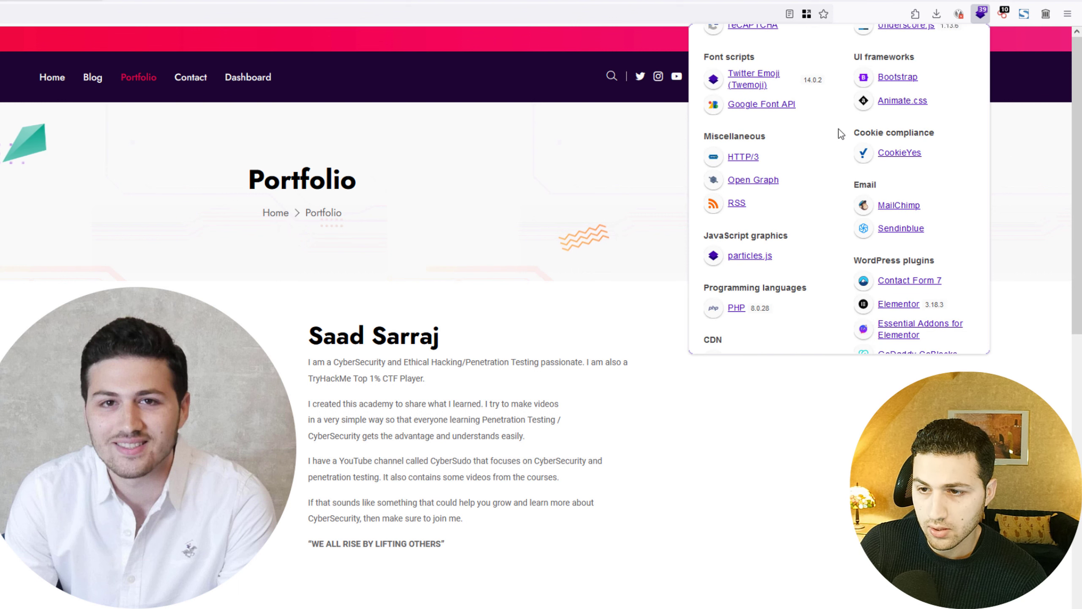
scroll(841, 134, "down", 3)
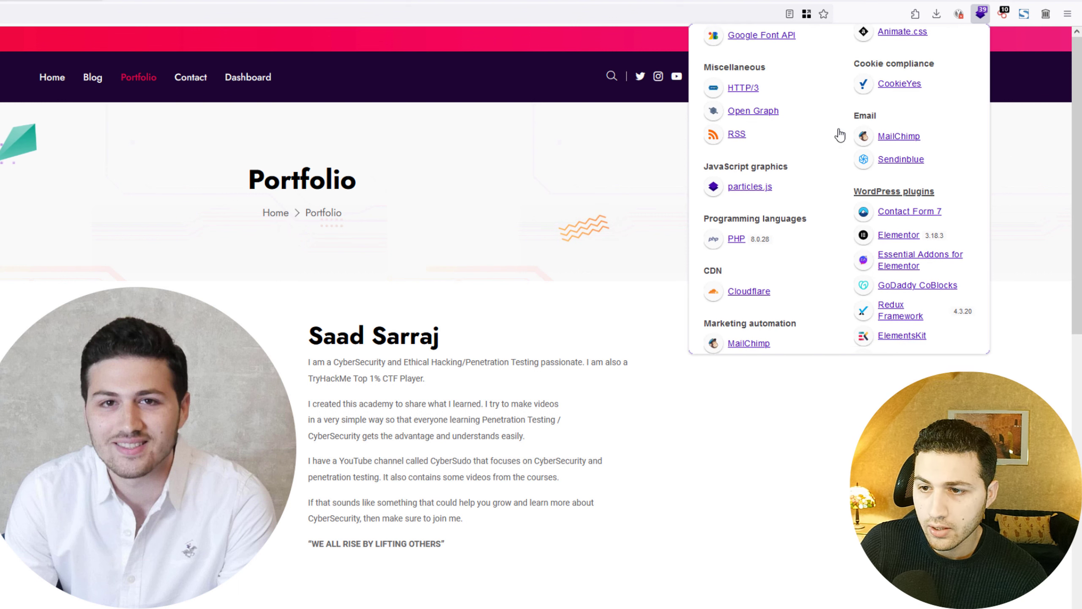
scroll(744, 180, "down", 2)
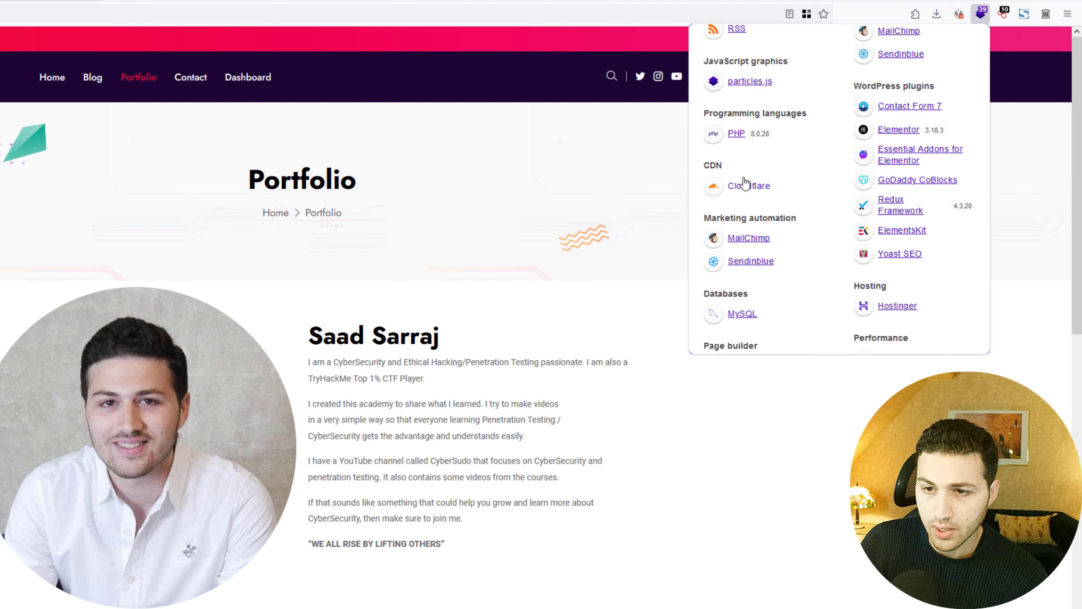
scroll(816, 266, "down", 3)
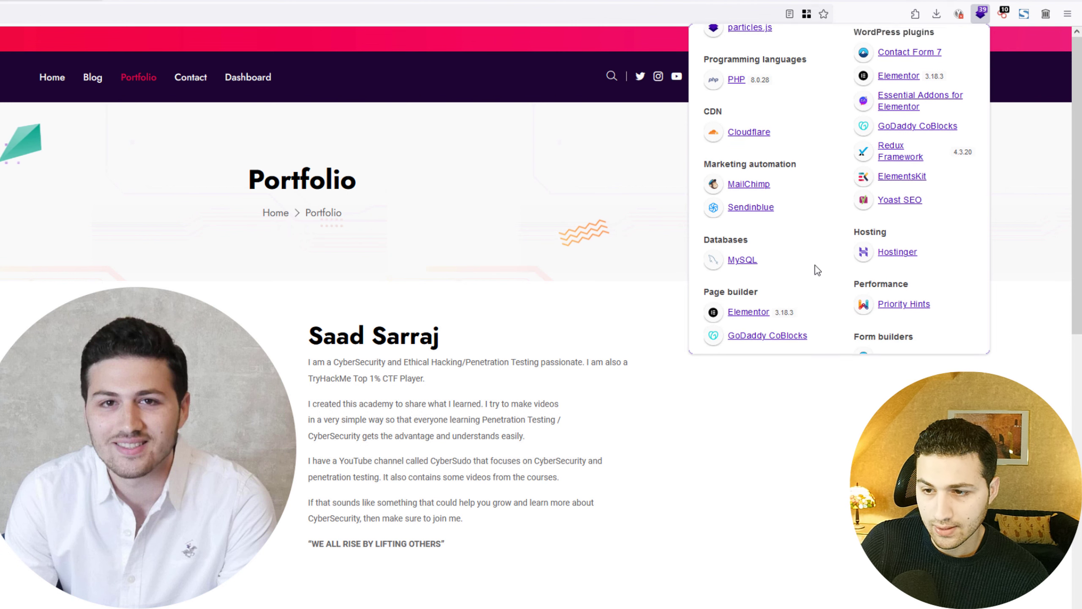
scroll(815, 266, "down", 3)
scroll(815, 266, "up", 10)
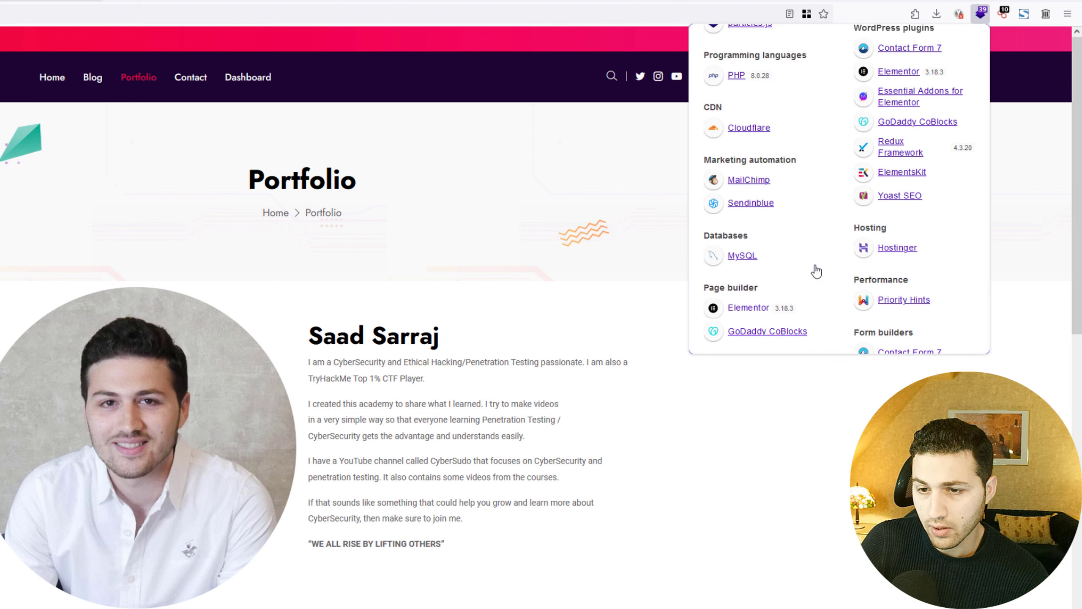
scroll(815, 265, "up", 8)
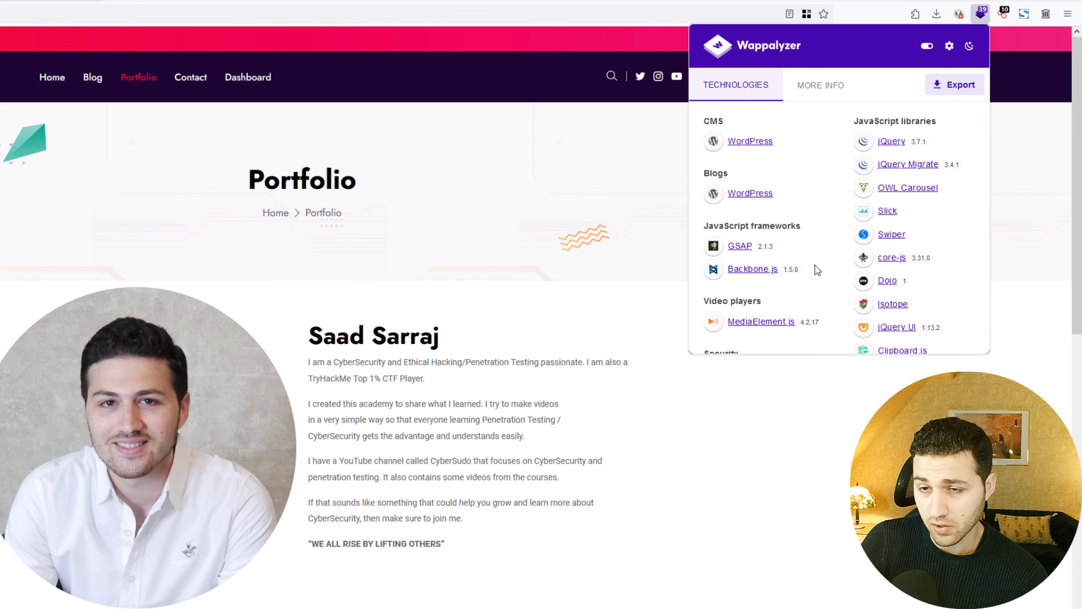
left_click(653, 176)
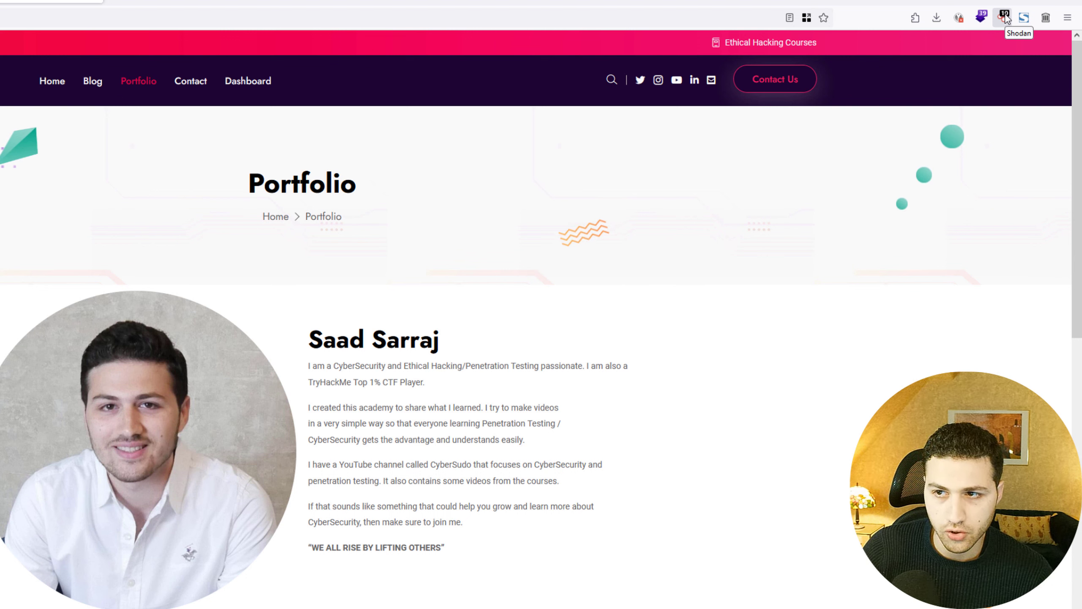
Show Shodan's summary of cybersudo.org: IP, hostname, tags and open ports
left_click(1005, 18)
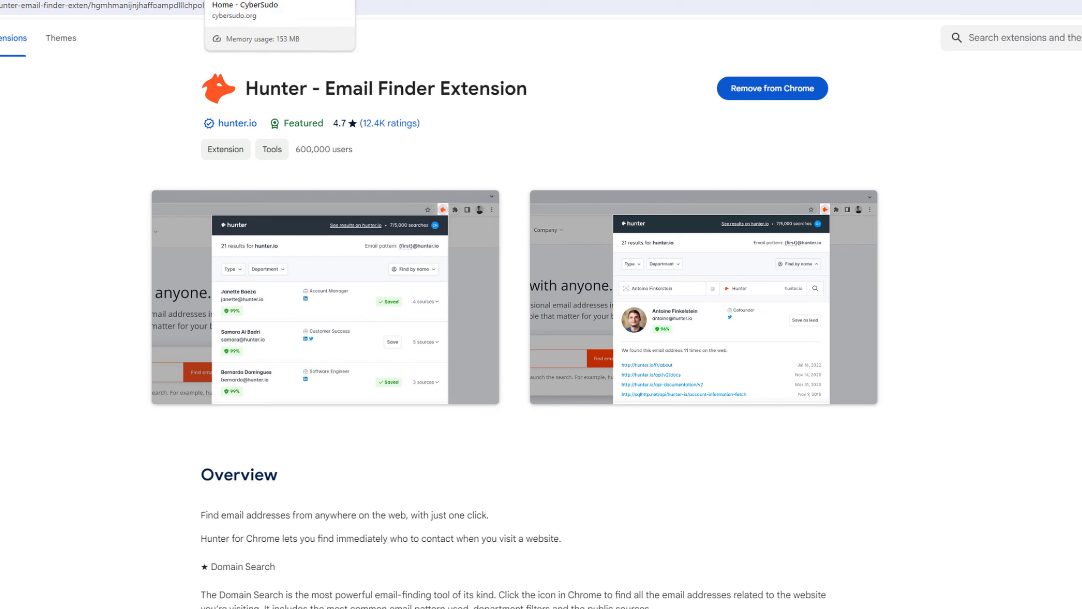
On the CyberSudo page, run Hunter and list the 5 sources for its one email
left_click(248, 1)
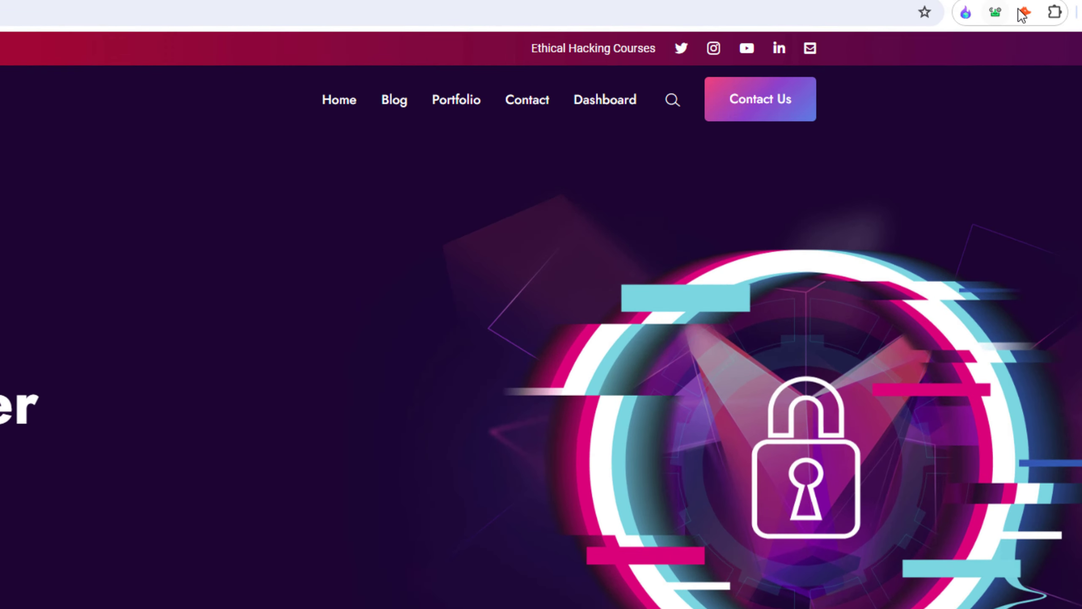
left_click(1045, 8)
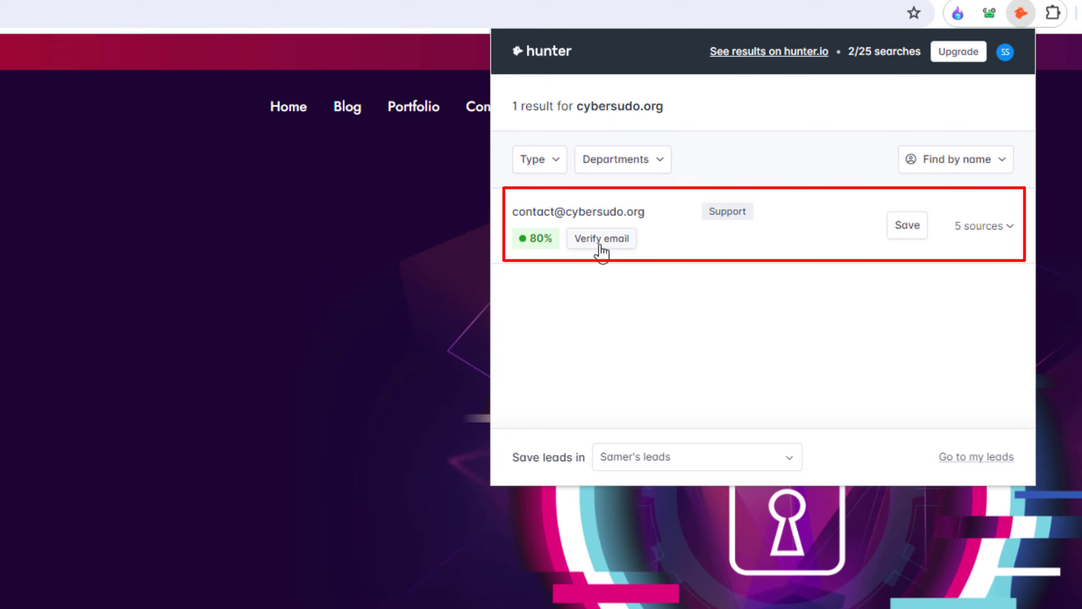
left_click(994, 229)
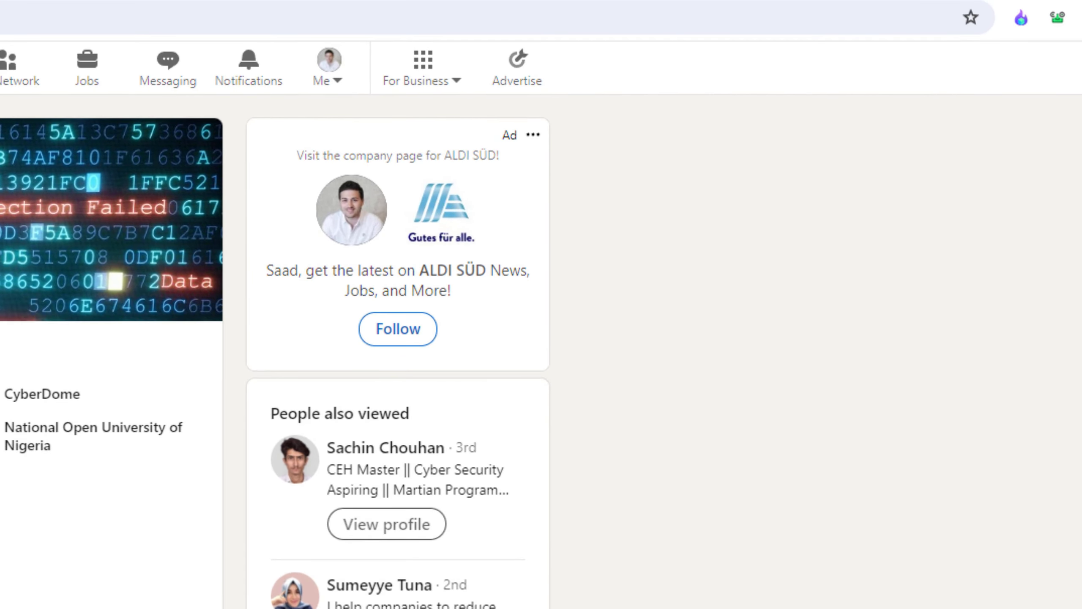
Run ContactOut on the LinkedIn profile to reveal name, job title, email and masked phone
left_click(1060, 19)
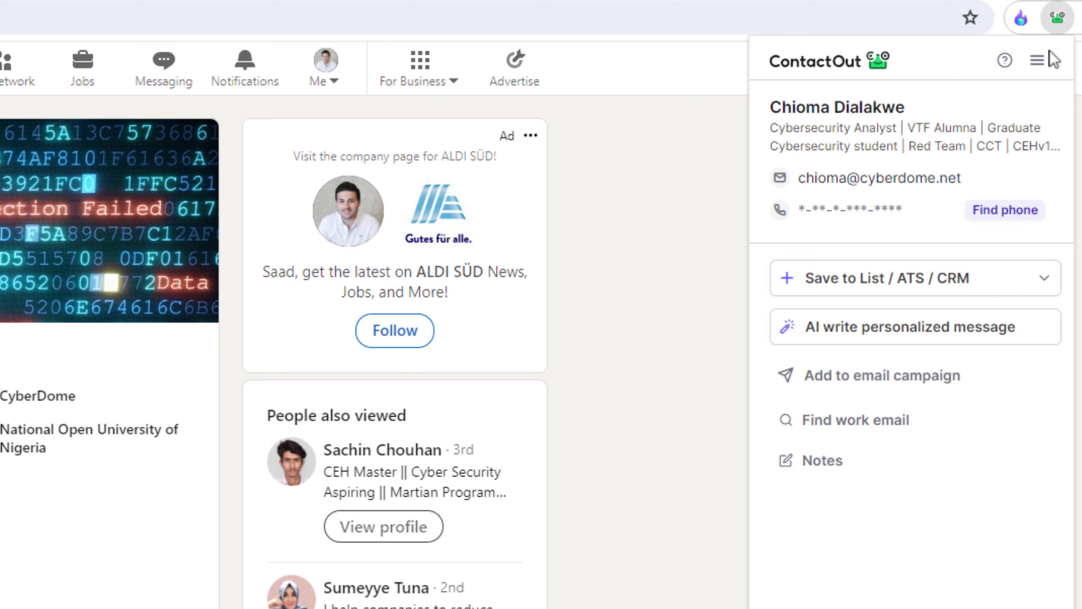